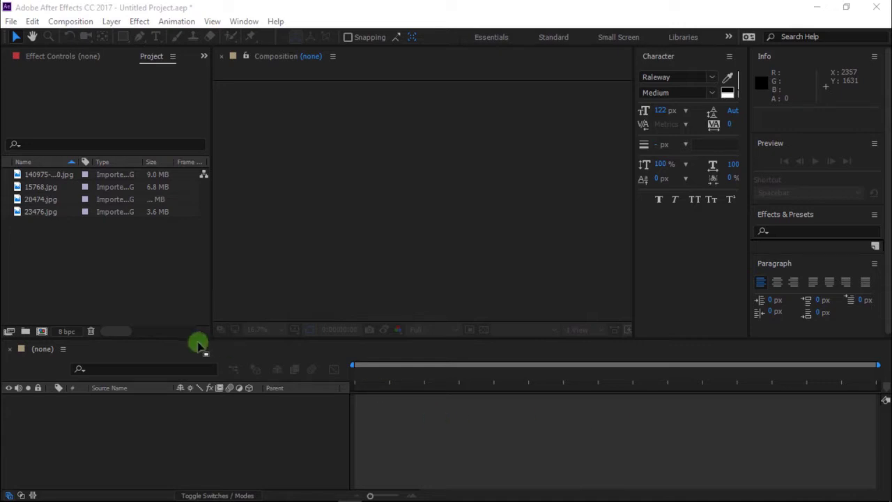
# Create a 1920 x 1080 composition named SlideShow at 24 fps with a 10-second duration.
pyautogui.click(44, 332)
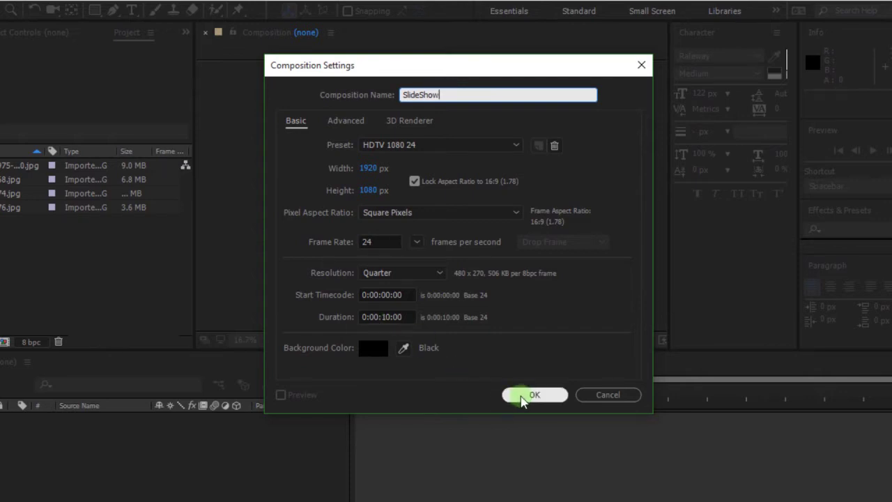
pyautogui.click(524, 393)
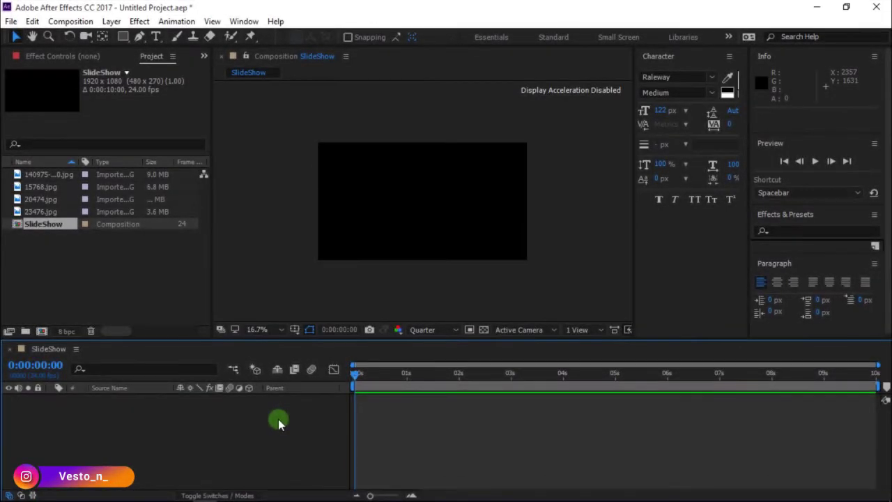
# Add all four imported JPG images to the SlideShow composition as layers.
pyautogui.click(53, 174)
pyautogui.keyDown('shift'); pyautogui.click(53, 208); pyautogui.keyUp('shift')
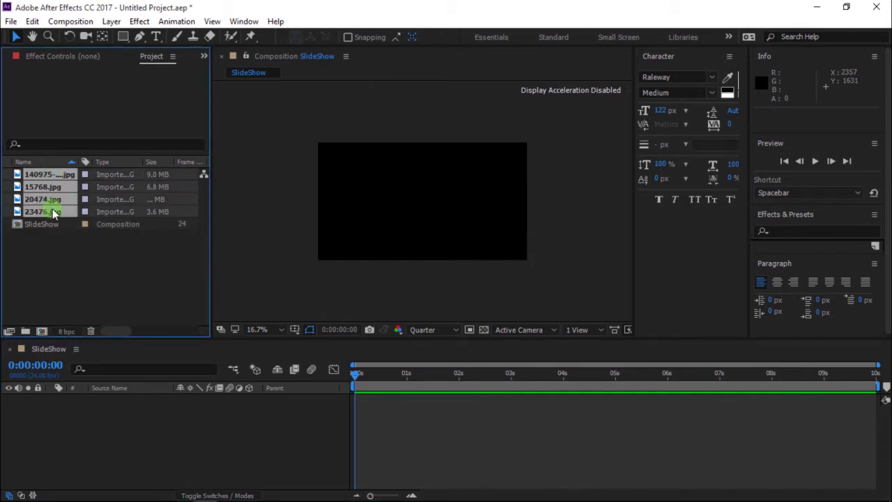
pyautogui.moveTo(52, 208); pyautogui.dragTo(67, 408)
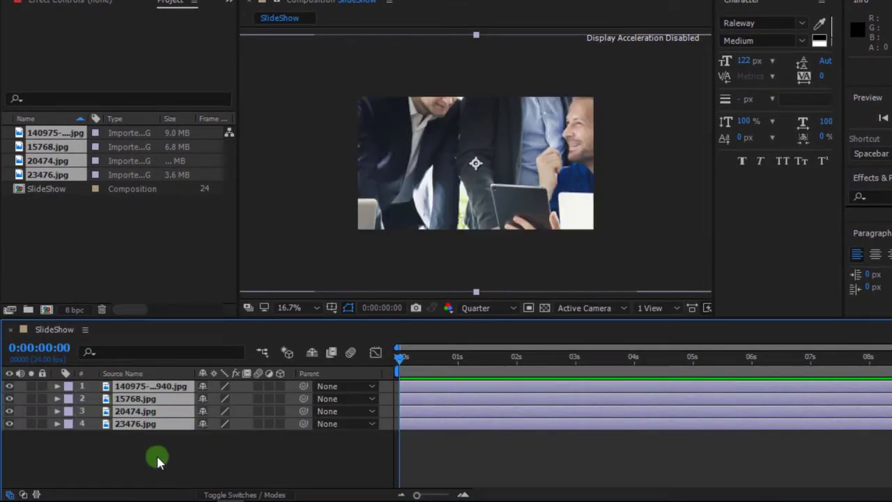
pyautogui.click(157, 460)
# Hide the three upper image layers and scale the 23476.jpg layer to 58%.
pyautogui.click(148, 387)
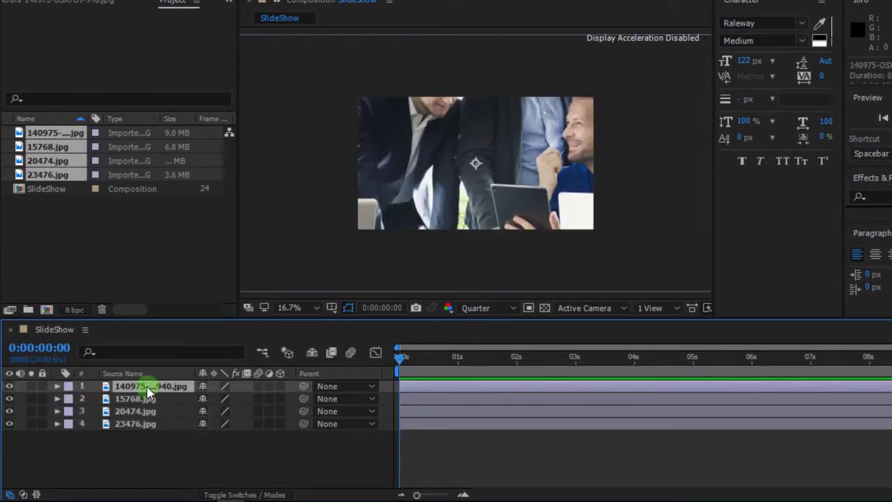
pyautogui.click(9, 398)
pyautogui.moveTo(9, 387); pyautogui.dragTo(10, 411)
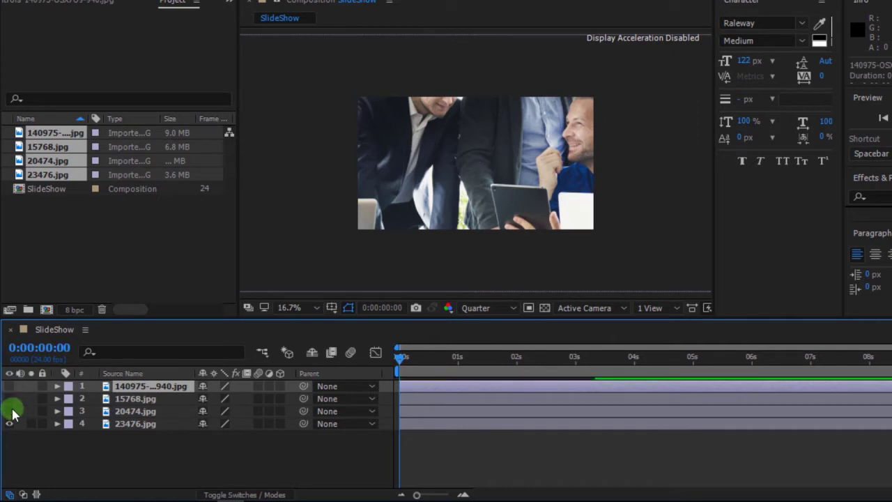
pyautogui.click(135, 424)
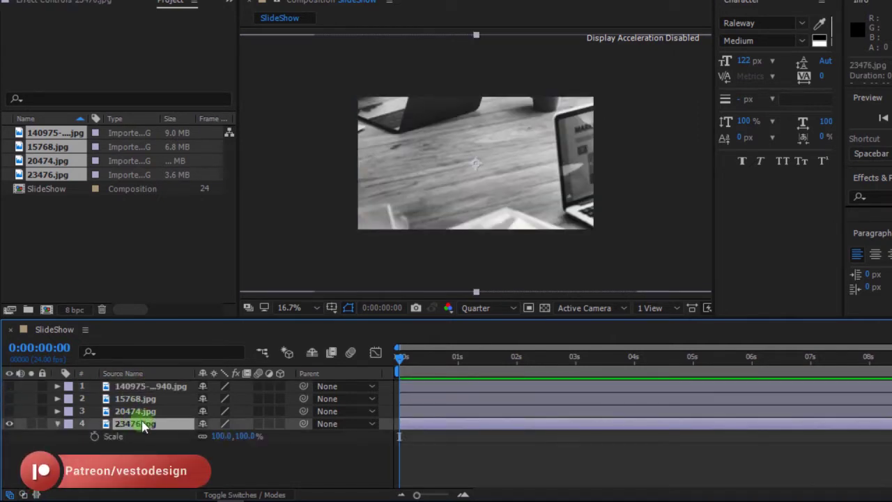
pyautogui.click(238, 436)
pyautogui.moveTo(244, 435); pyautogui.dragTo(160, 429)
# Make the 20474.jpg layer visible and scale it to 28%.
pyautogui.click(15, 414)
pyautogui.click(9, 411)
pyautogui.press('s')
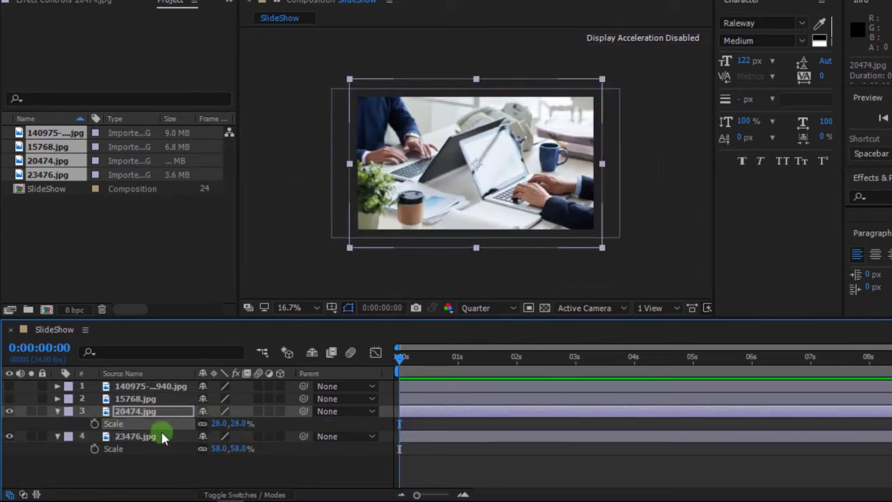
# Make the 15768.jpg layer visible and scale it down to fit the composition frame.
pyautogui.click(9, 398)
pyautogui.click(119, 399)
pyautogui.press('s')
pyautogui.moveTo(230, 411); pyautogui.dragTo(154, 394)
# Make the first image layer visible, scale it down to fit the frame, and collapse the Scale properties of all layers.
pyautogui.click(139, 386)
pyautogui.press('s')
pyautogui.click(9, 386)
pyautogui.hotkey('ctrl', 'a')
pyautogui.press('s')
pyautogui.click(149, 442)
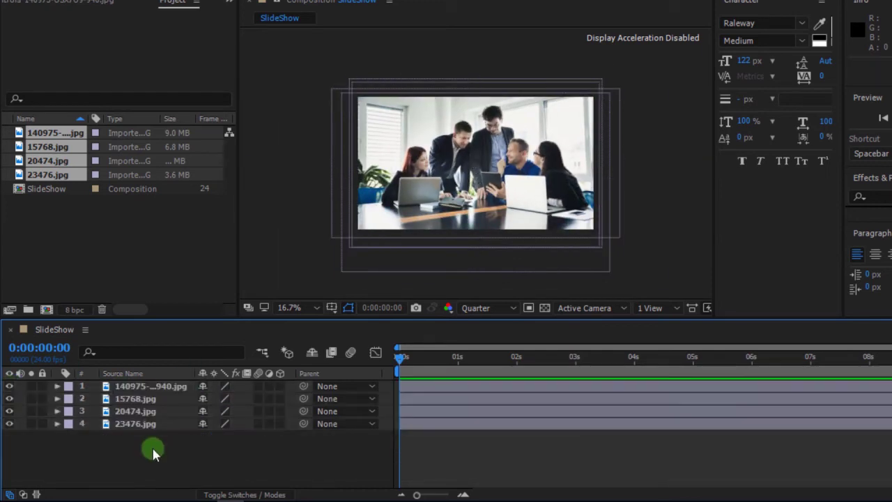
# Pre-compose the first image layer as "Placeholder 1", moving all its attributes into the new composition.
pyautogui.click(149, 386)
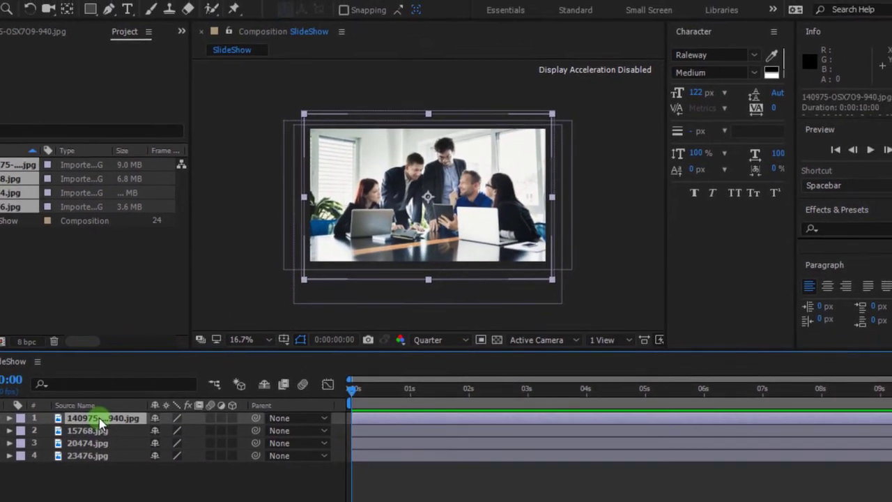
pyautogui.hotkey('ctrl', 'shift', 'c')
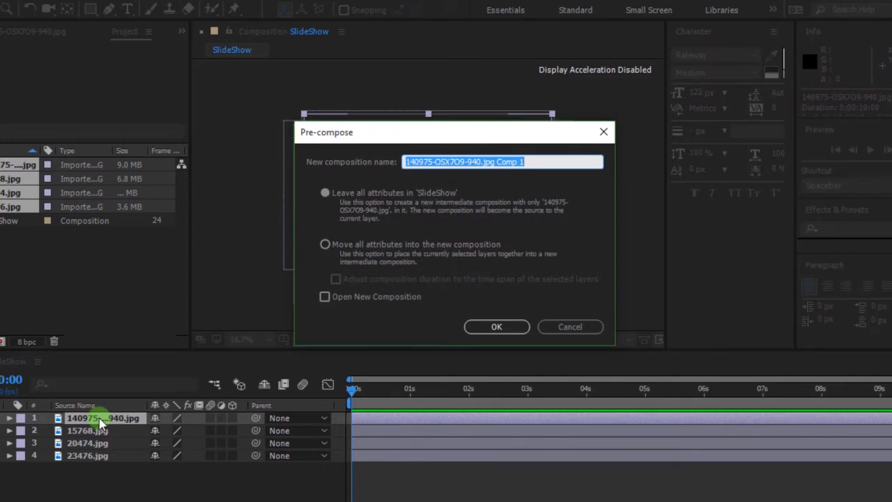
pyautogui.write('Placeholder 1')
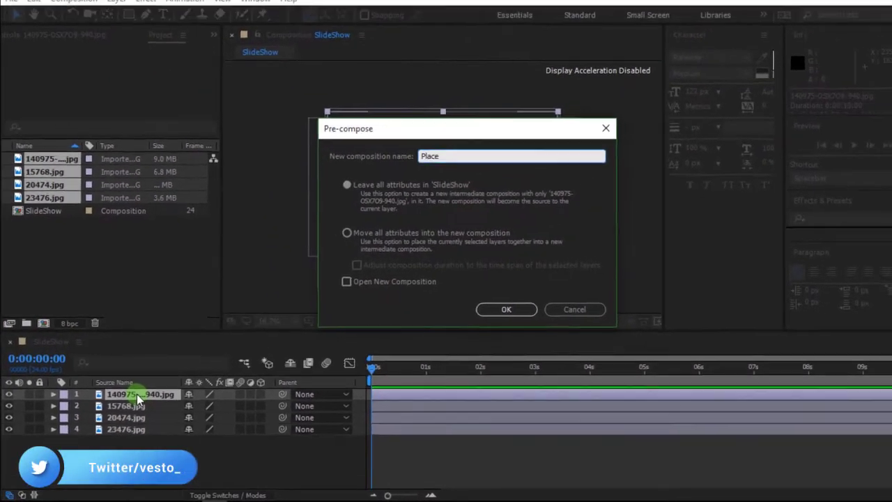
pyautogui.press('Return')
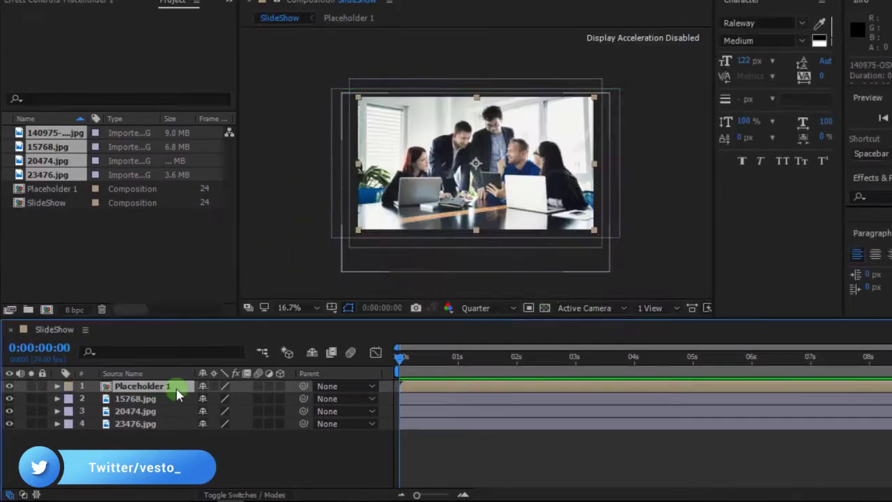
# Pre-compose the 15768.jpg layer as "PlaceHolder 2".
pyautogui.click(149, 405)
pyautogui.hotkey('ctrl', 'shift', 'c')
pyautogui.write('PlaceHolder 2')
pyautogui.press('Return')
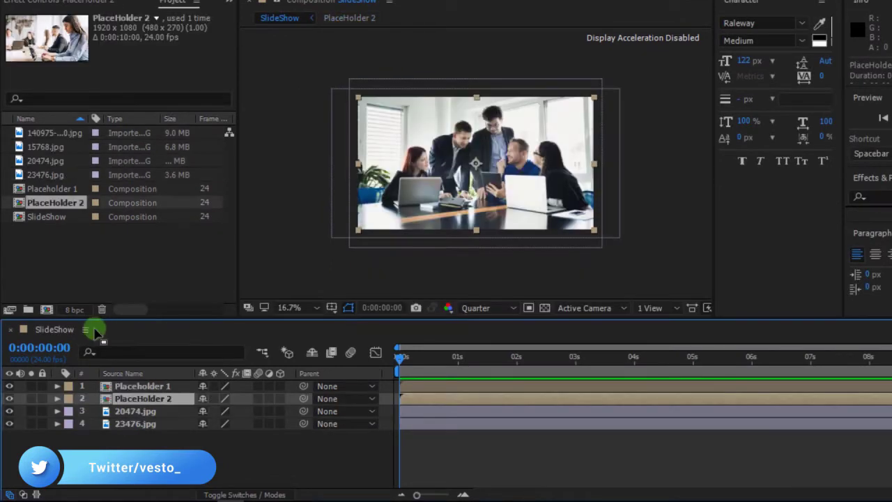
# Pre-compose the 20474.jpg layer as "Place Holder 3".
pyautogui.click(139, 411)
pyautogui.hotkey('ctrl', 'shift', 'c')
pyautogui.write('Place Holder 3')
pyautogui.press('Return')
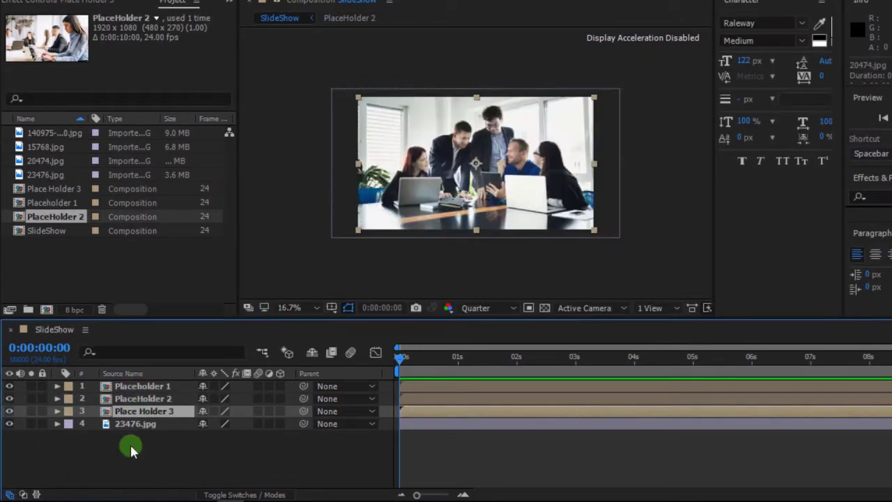
# Pre-compose the 23476.jpg layer as "PlaceHolder 4".
pyautogui.click(139, 423)
pyautogui.hotkey('ctrl', 'shift', 'c')
pyautogui.write('PlaceHolder 4')
pyautogui.press('Return')
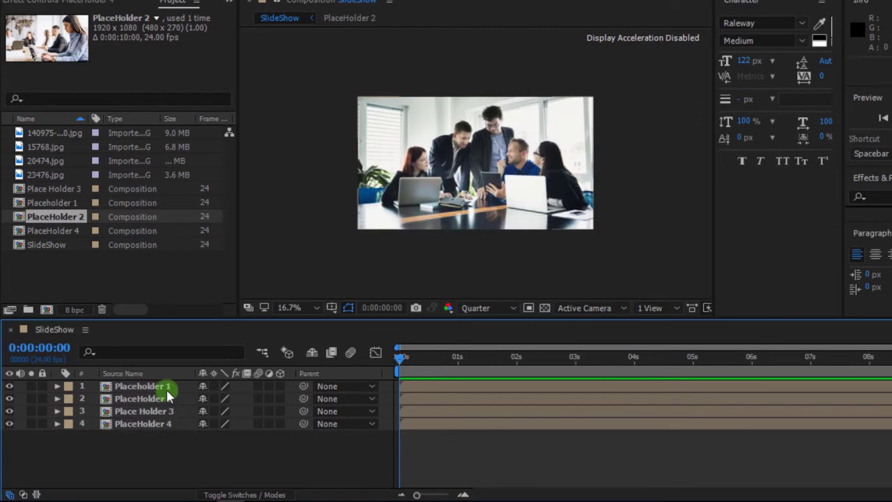
# Hide placeholder layers 2 to 4 and add a Position keyframe to Placeholder 1 at 1 second.
pyautogui.click(164, 387)
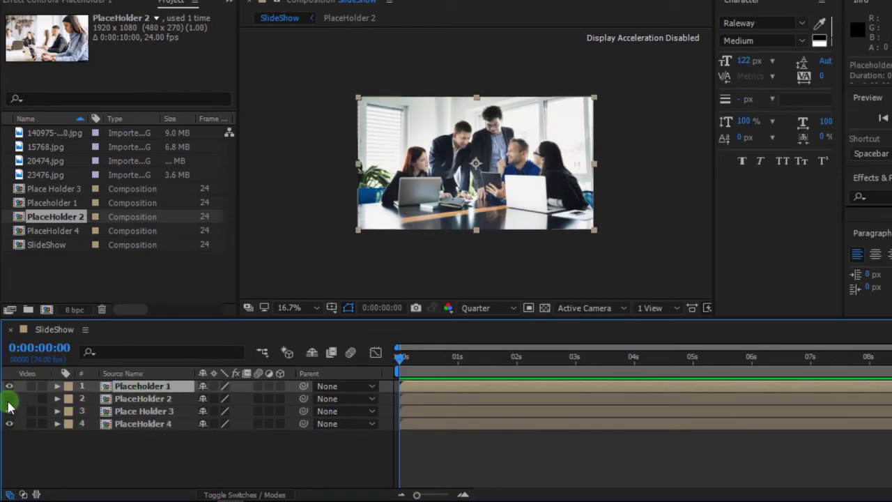
pyautogui.click(9, 424)
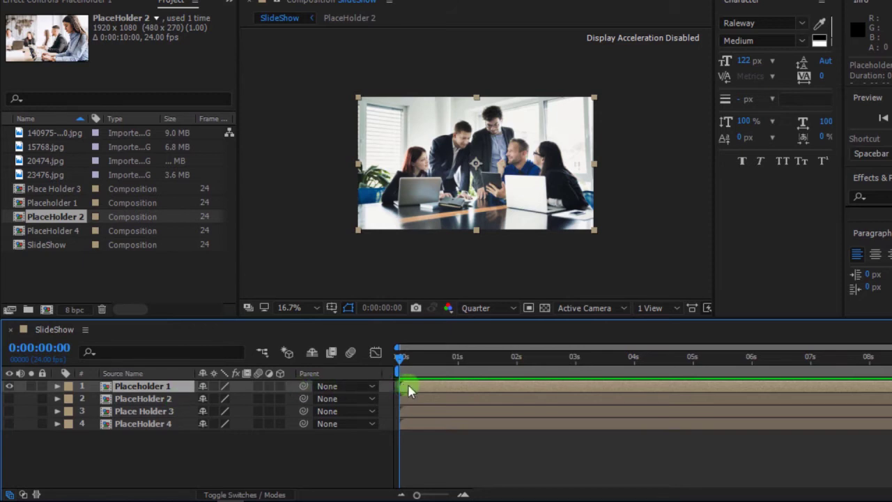
pyautogui.press('p')
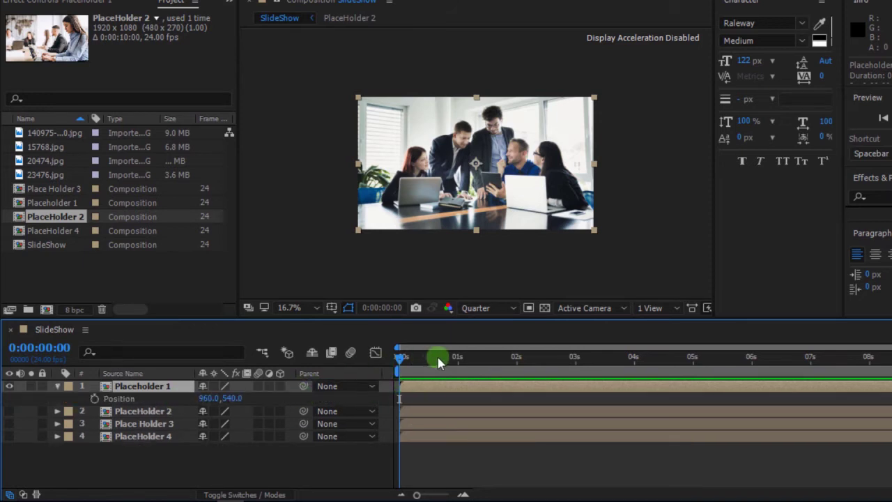
pyautogui.click(457, 360)
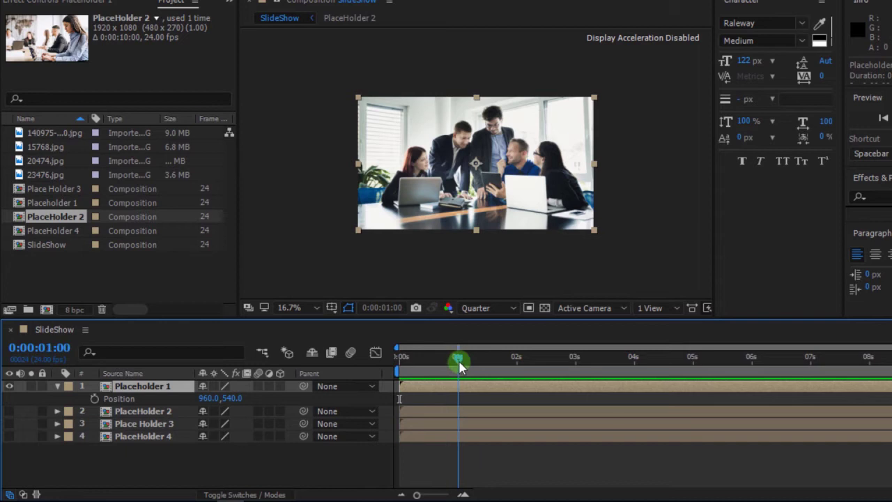
pyautogui.click(94, 398)
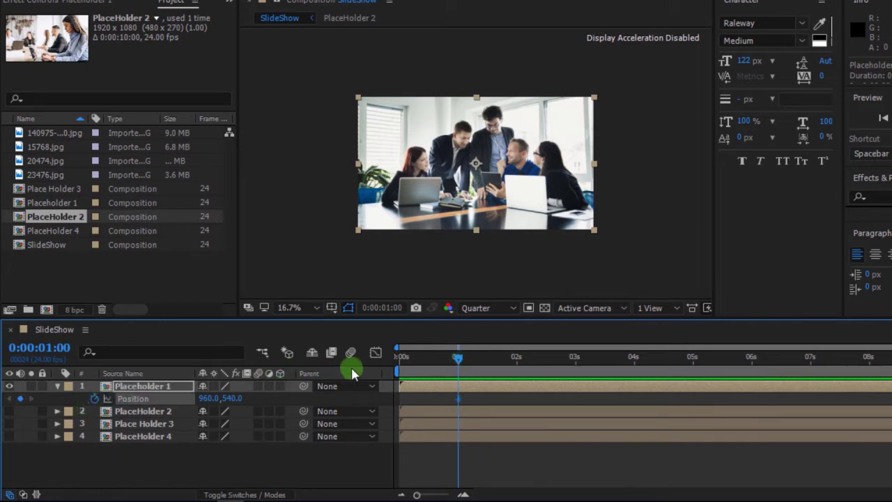
# At 0 seconds, set Placeholder 1's Position to -1017, 540 so it starts outside the frame's left edge.
pyautogui.moveTo(408, 370); pyautogui.dragTo(388, 369)
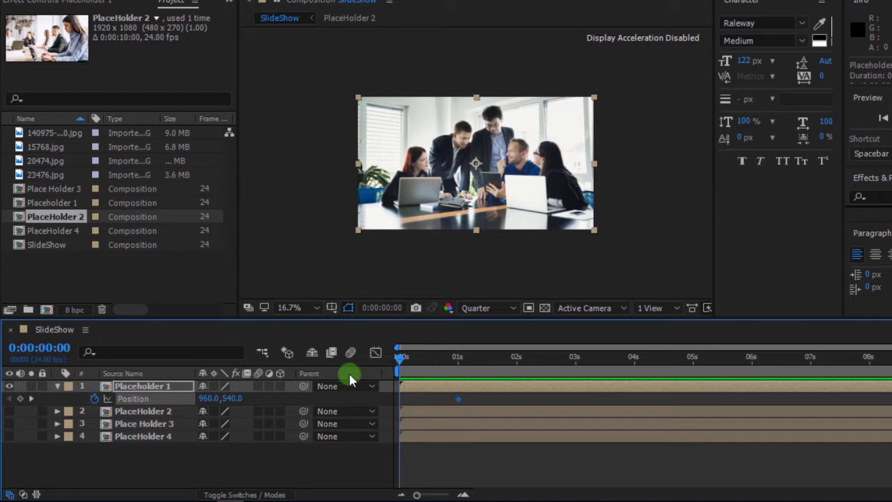
pyautogui.moveTo(206, 403); pyautogui.dragTo(4, 414)
pyautogui.moveTo(176, 411); pyautogui.dragTo(50, 390)
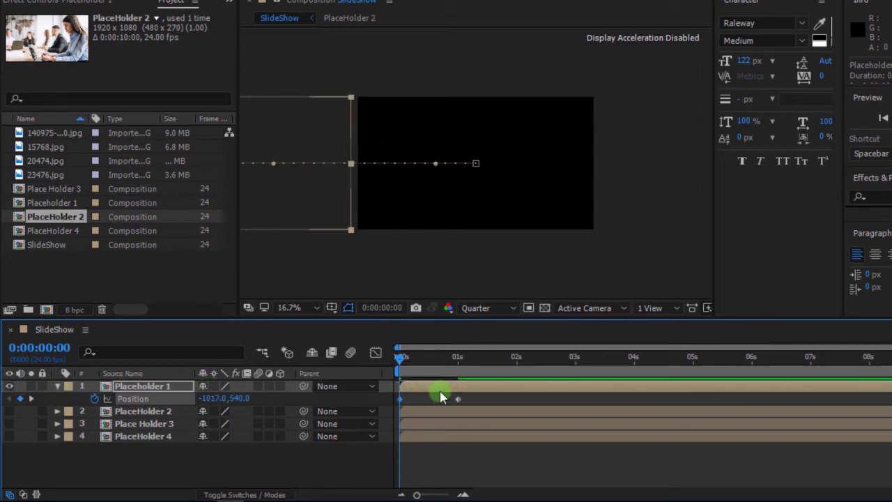
# Preview the slide-in and apply Easy Ease to both Position keyframes of Placeholder 1.
pyautogui.press('space')
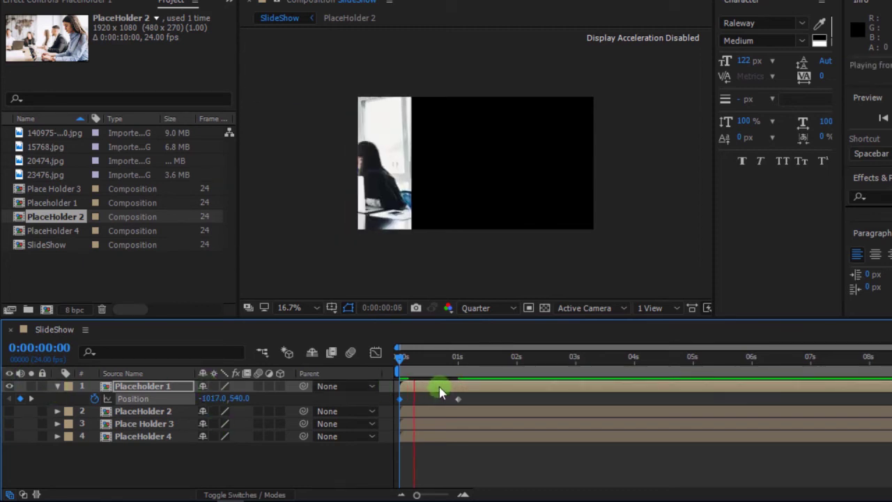
pyautogui.press('space')
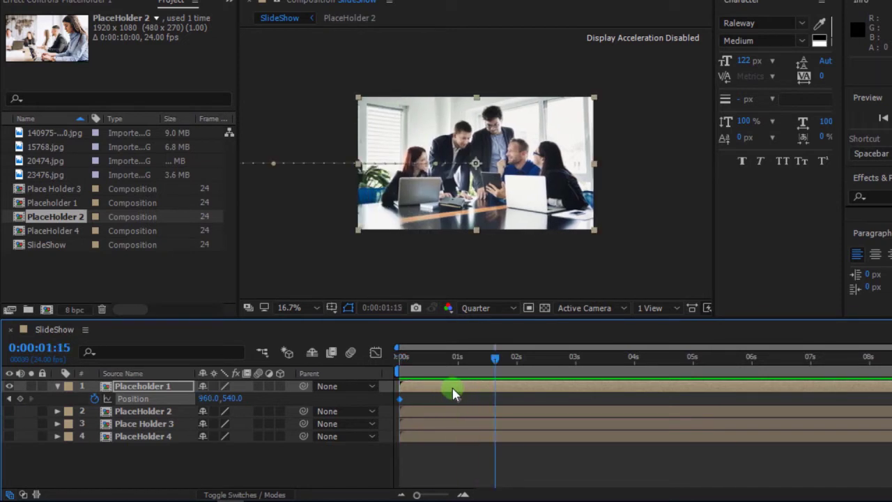
pyautogui.moveTo(481, 400); pyautogui.dragTo(388, 404)
pyautogui.press('F9')
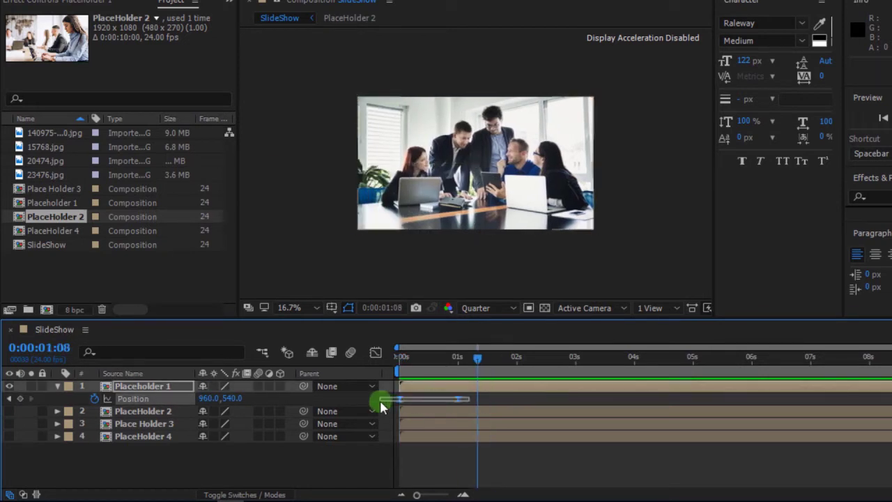
# Reshape Placeholder 1's Position speed graph so the speed peaks early and eases out gradually, and preview the motion.
pyautogui.click(375, 355)
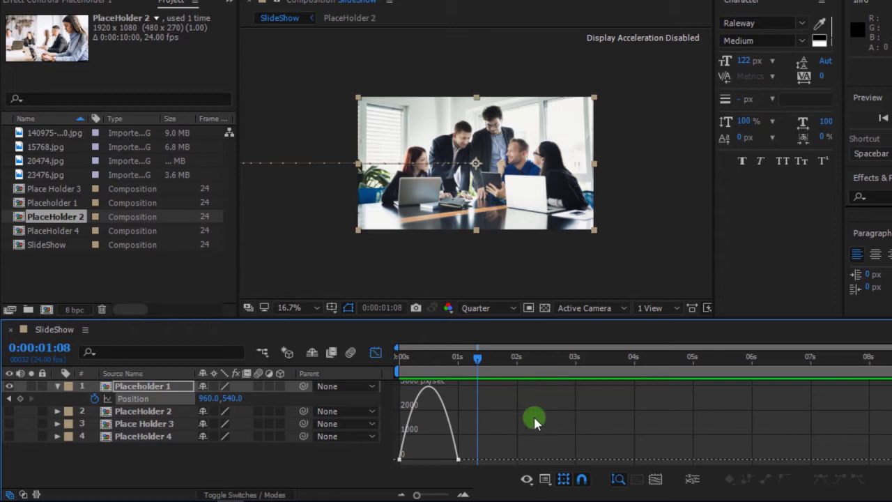
pyautogui.rightClick(467, 449)
pyautogui.click(521, 317)
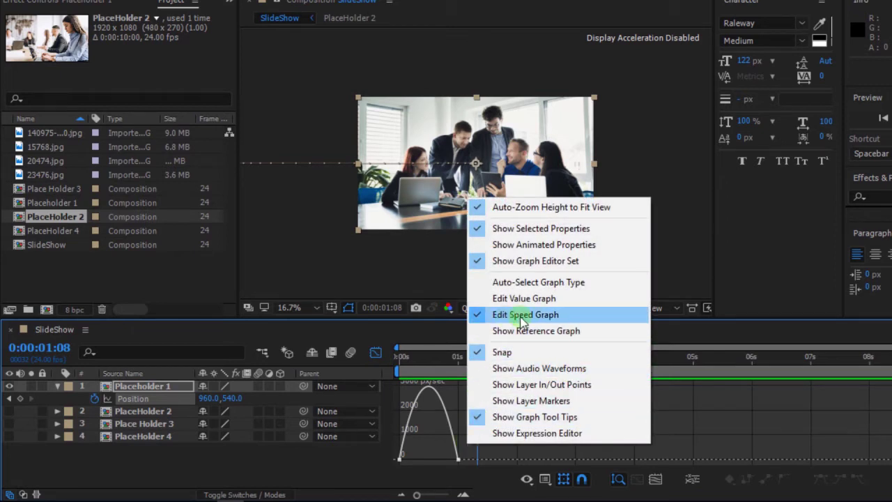
pyautogui.moveTo(472, 447); pyautogui.dragTo(423, 456)
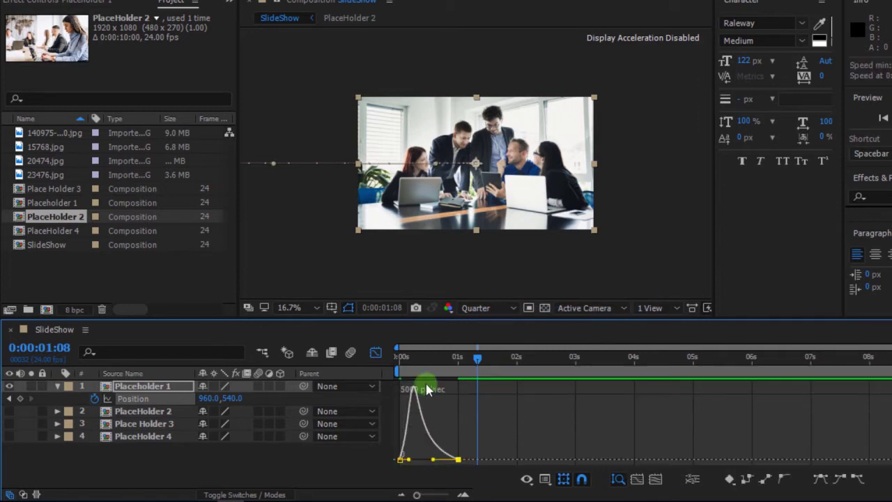
pyautogui.click(419, 356)
pyautogui.press('Home')
pyautogui.press('space')
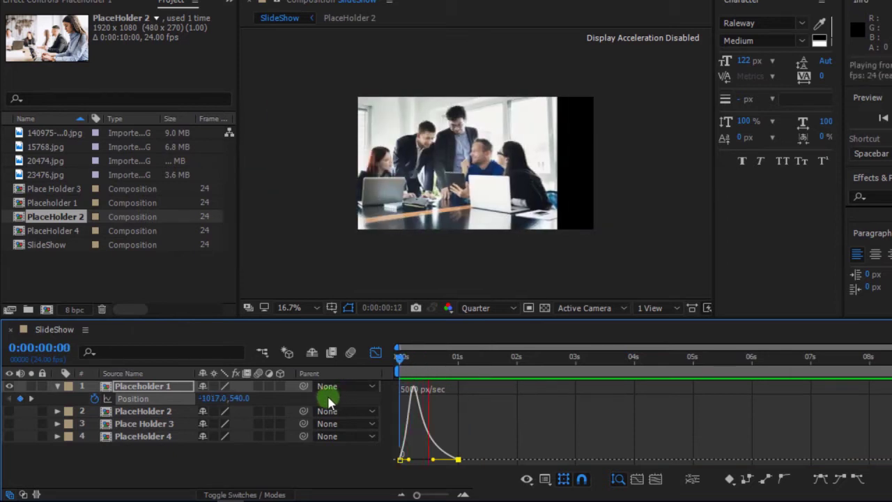
pyautogui.click(375, 355)
# Move Placeholder 1's second Position keyframe to about 1.5 seconds and preview the slower slide-in.
pyautogui.click(441, 387)
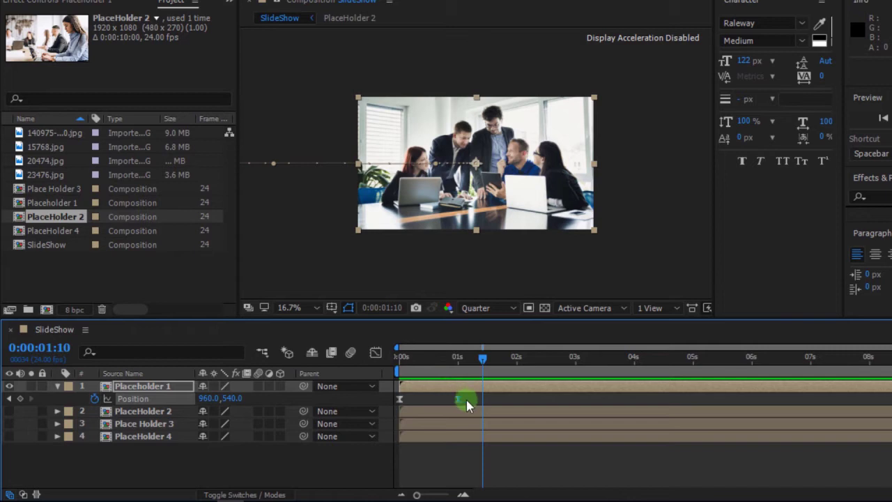
pyautogui.moveTo(467, 405); pyautogui.dragTo(483, 404)
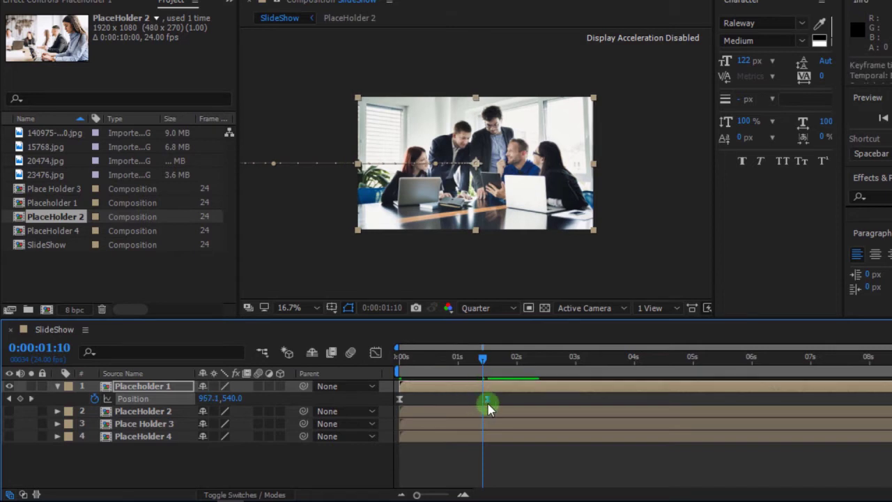
pyautogui.click(460, 358)
pyautogui.press('space')
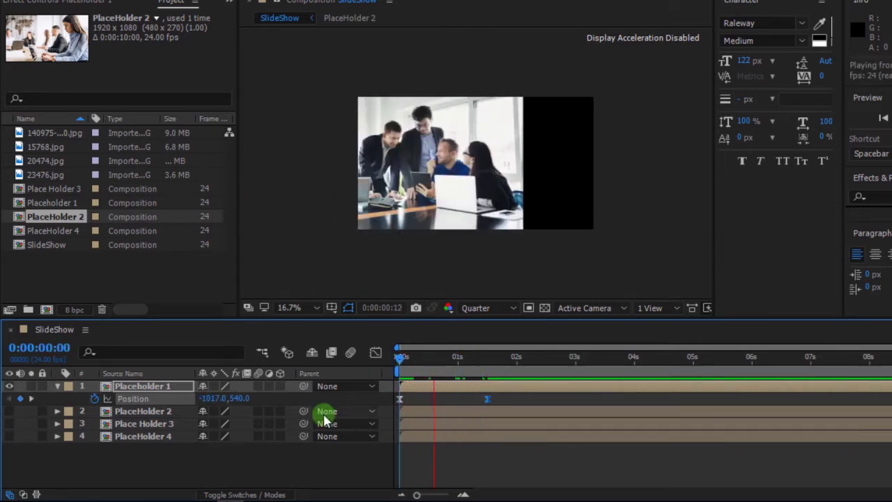
pyautogui.press('space')
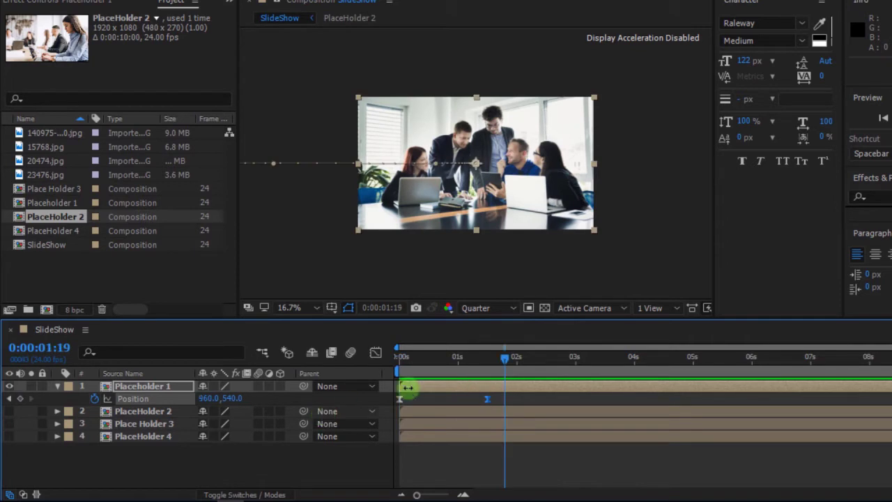
pyautogui.click(439, 388)
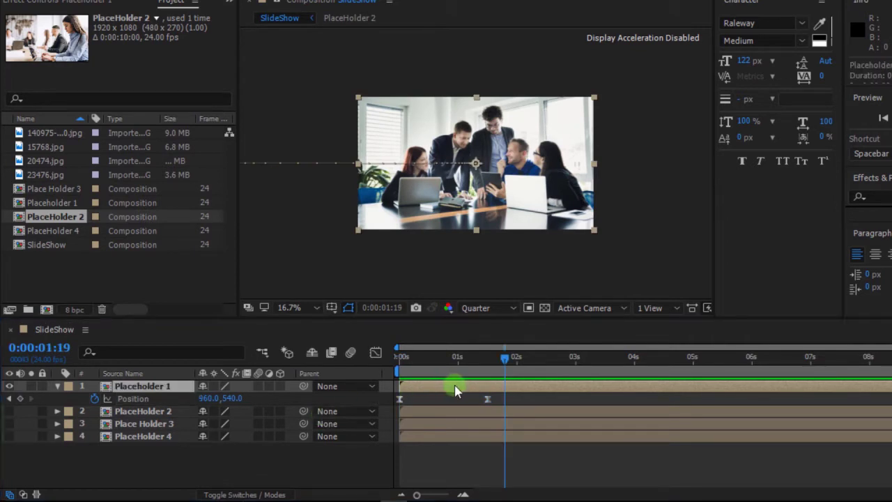
# Duplicate the Placeholder 1 layer and delay the upper copy by about 2 frames, checking the overlap at frame 10.
pyautogui.click(454, 393)
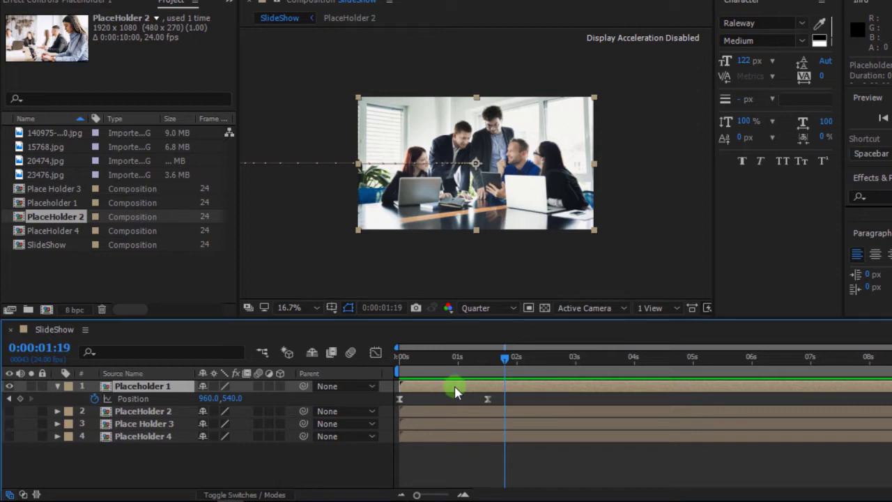
pyautogui.hotkey('ctrl', 'd')
pyautogui.moveTo(450, 392); pyautogui.dragTo(439, 392)
pyautogui.click(401, 359)
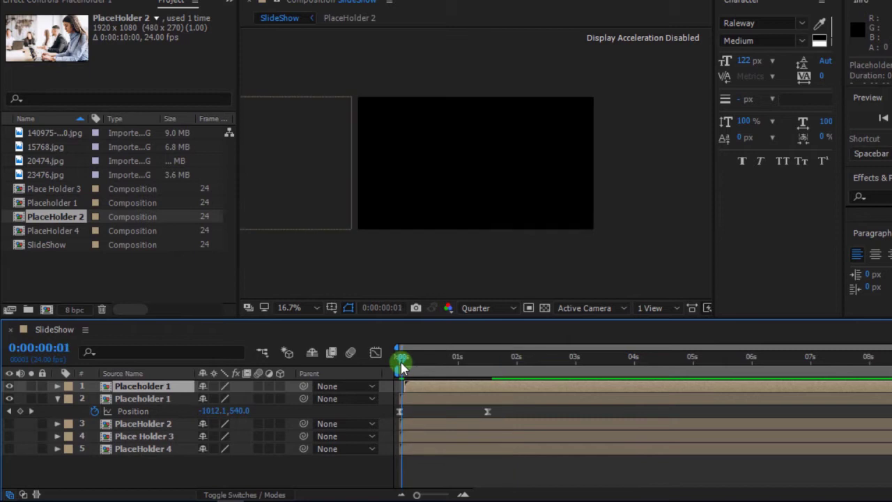
pyautogui.moveTo(401, 362); pyautogui.dragTo(424, 360)
# Find the Tint effect and apply it to the lower Placeholder 1 copy.
pyautogui.click(779, 192)
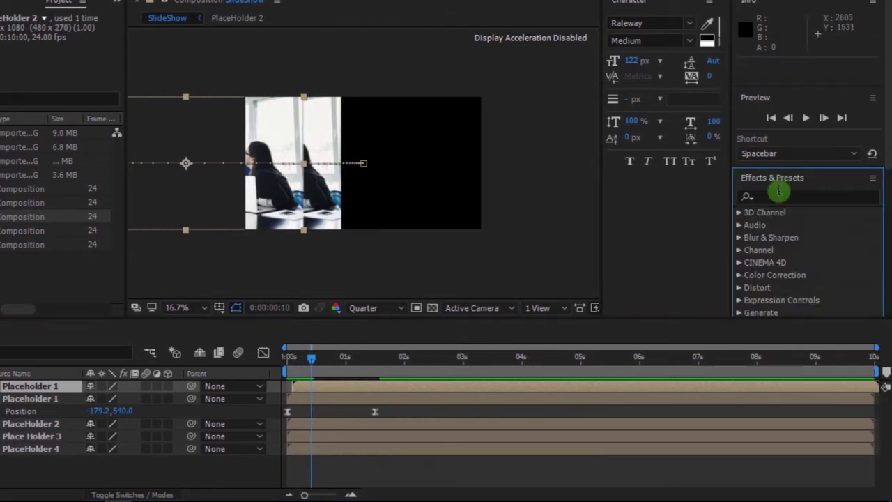
pyautogui.click(780, 197)
pyautogui.write('tint')
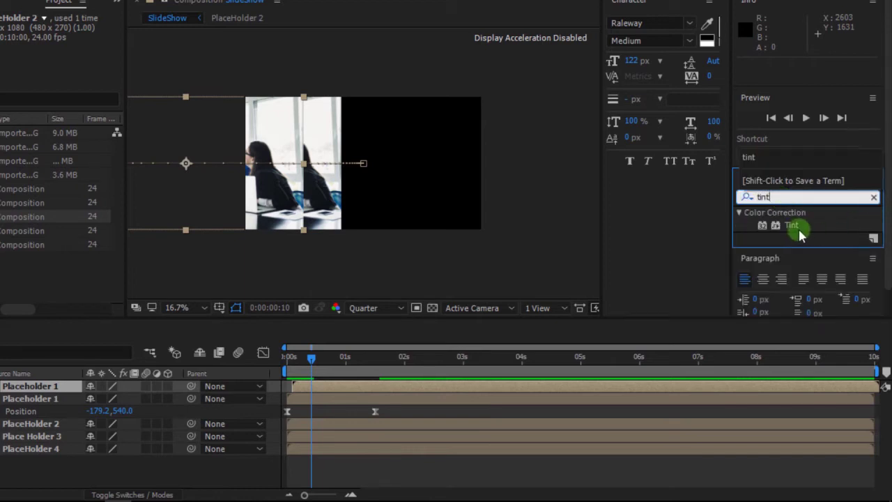
pyautogui.moveTo(797, 225); pyautogui.dragTo(511, 401)
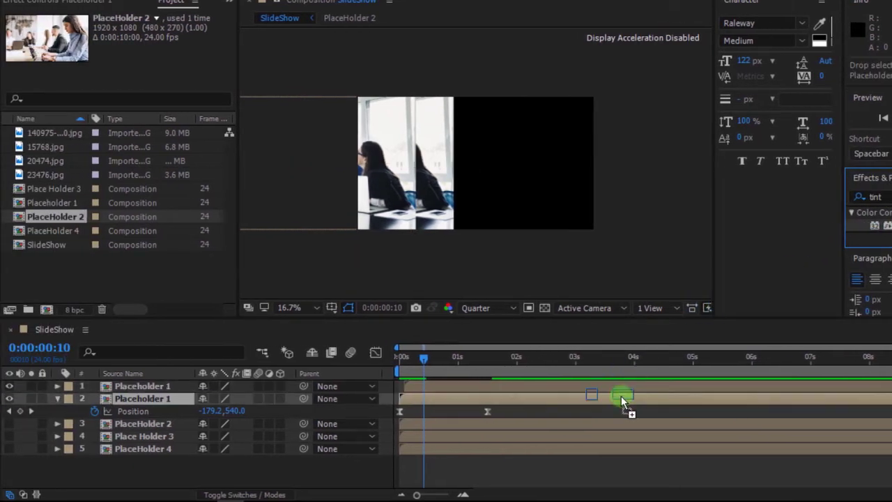
pyautogui.moveTo(622, 401); pyautogui.dragTo(623, 405)
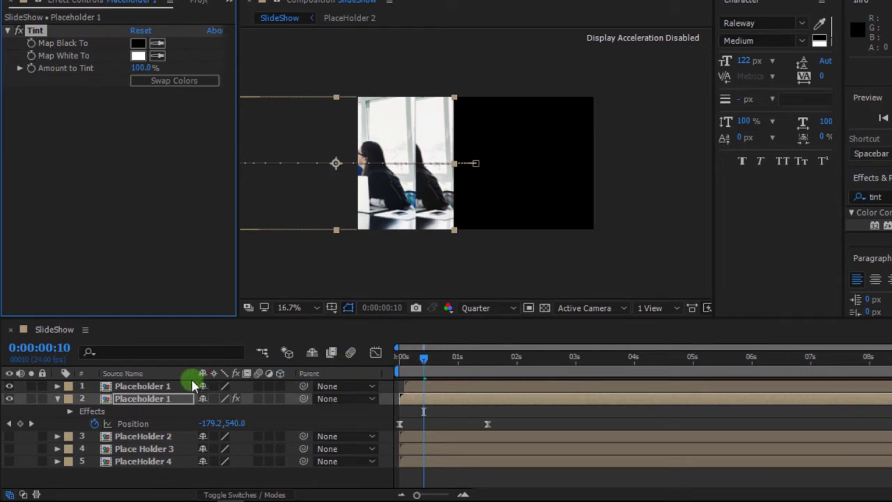
# Hide the upper Placeholder 1 copy and set the Tint's Map White To color to dark green, about #109006.
pyautogui.click(9, 387)
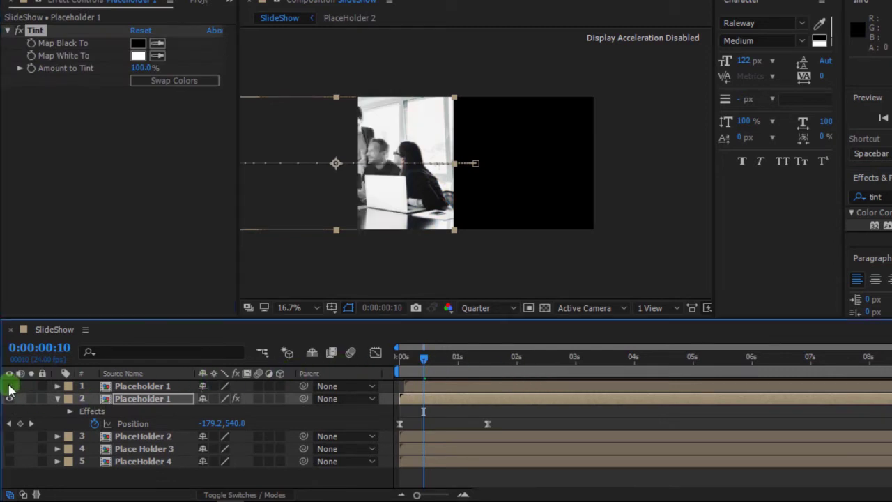
pyautogui.moveTo(440, 380); pyautogui.dragTo(450, 372)
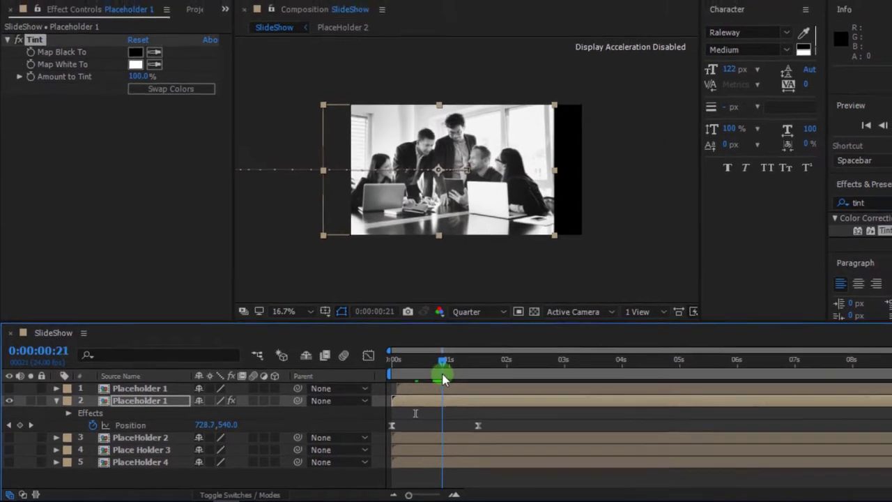
pyautogui.click(123, 118)
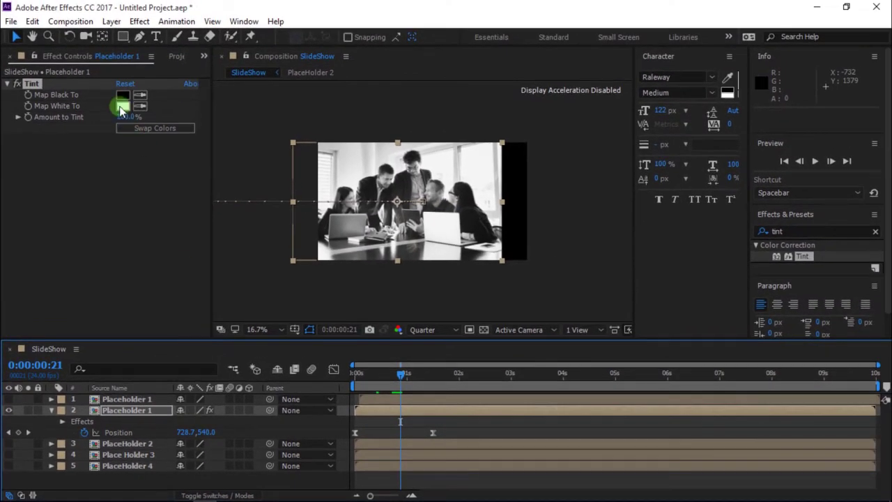
pyautogui.click(121, 110)
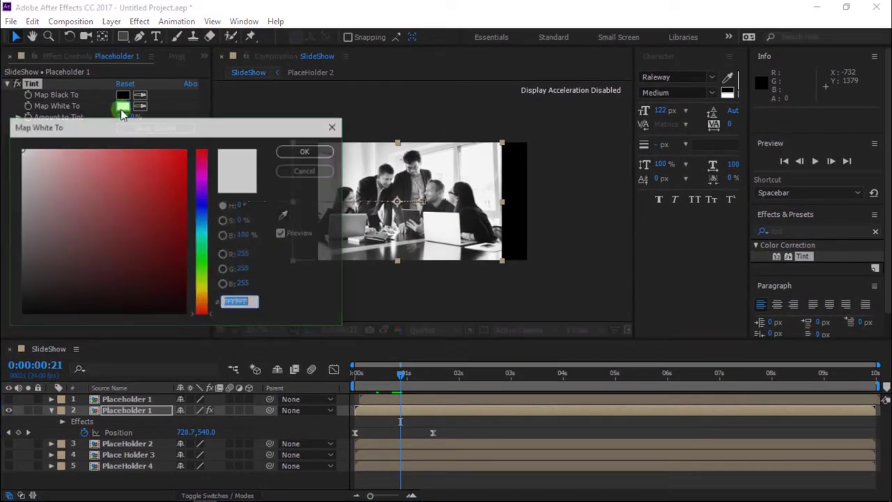
pyautogui.click(201, 262)
pyautogui.moveTo(171, 237); pyautogui.dragTo(178, 236)
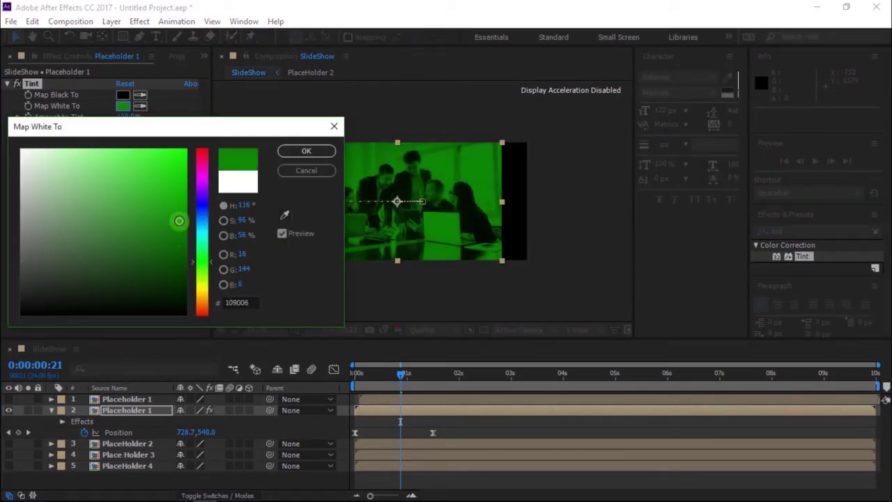
pyautogui.click(306, 150)
# Set the Tint's Map Black To color to dark teal #0C2B30 and show the upper Placeholder 1 copy again.
pyautogui.click(123, 95)
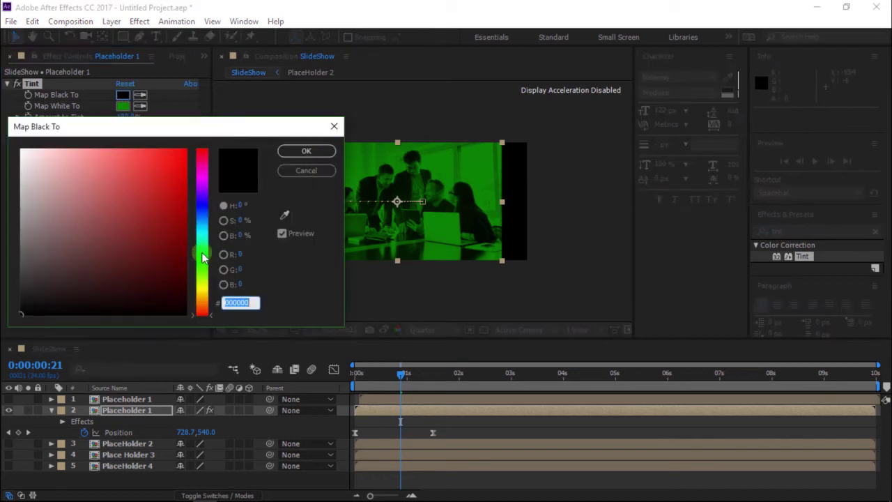
pyautogui.click(201, 228)
pyautogui.moveTo(181, 233)
pyautogui.mouseDown()
pyautogui.moveTo(139, 232)
pyautogui.moveTo(133, 263)
pyautogui.moveTo(142, 284)
pyautogui.mouseUp()
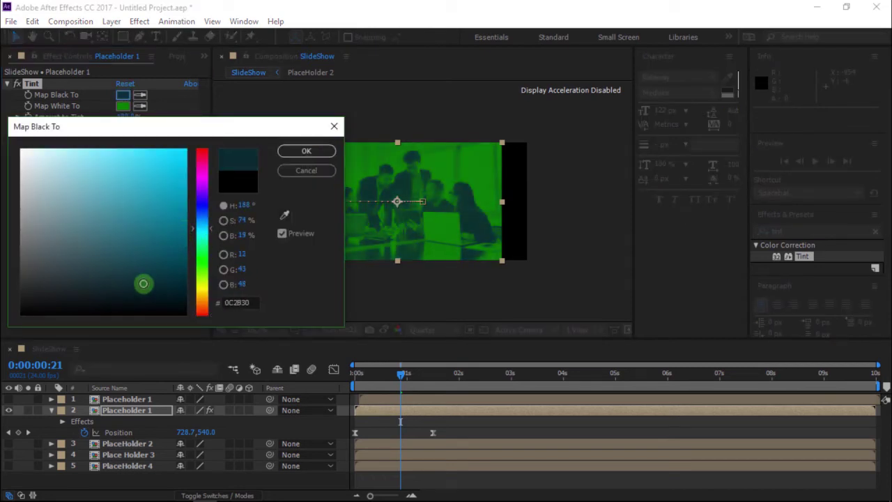
pyautogui.click(304, 151)
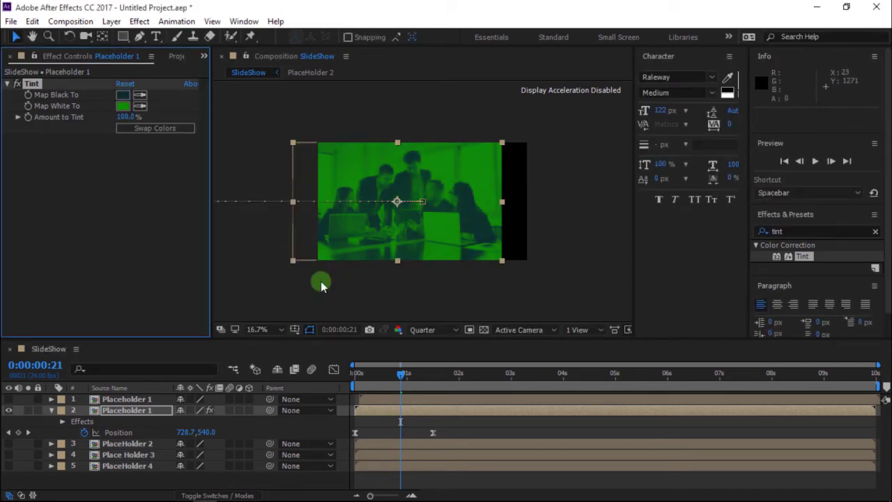
pyautogui.click(8, 399)
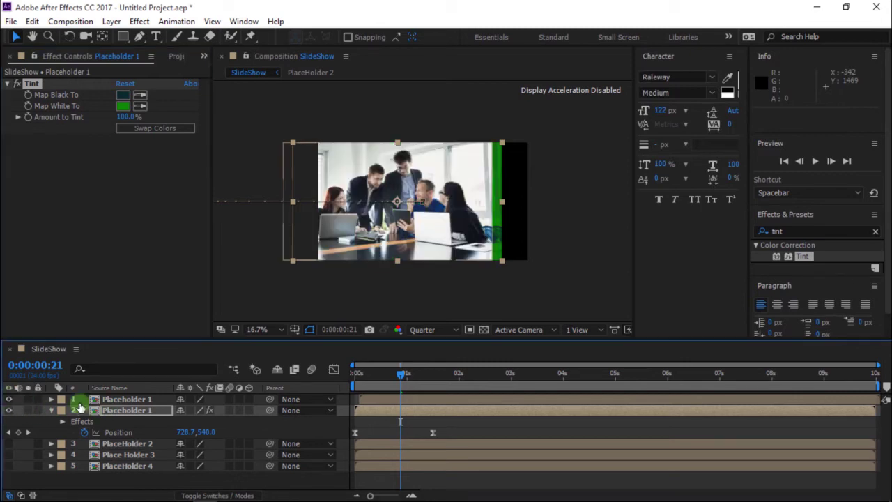
# Preview the tinted slide-in of both Placeholder 1 copies from 0 seconds.
pyautogui.moveTo(377, 395); pyautogui.dragTo(318, 392)
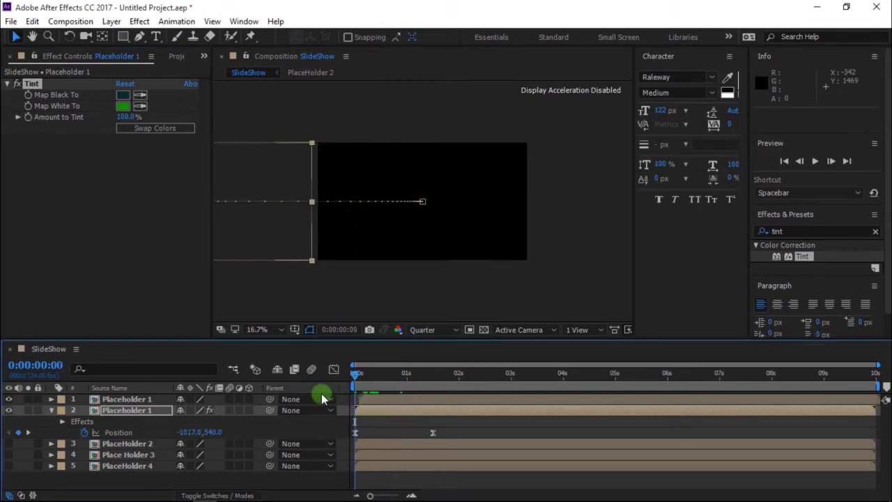
pyautogui.press('space')
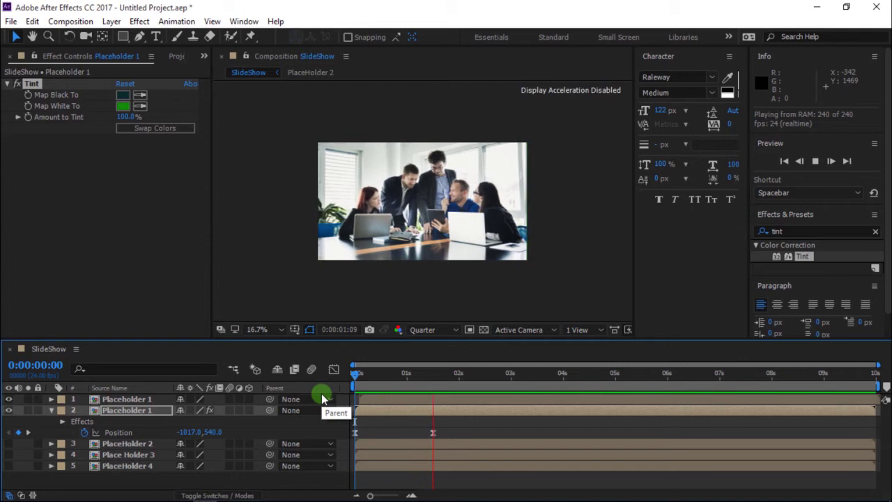
pyautogui.press('space')
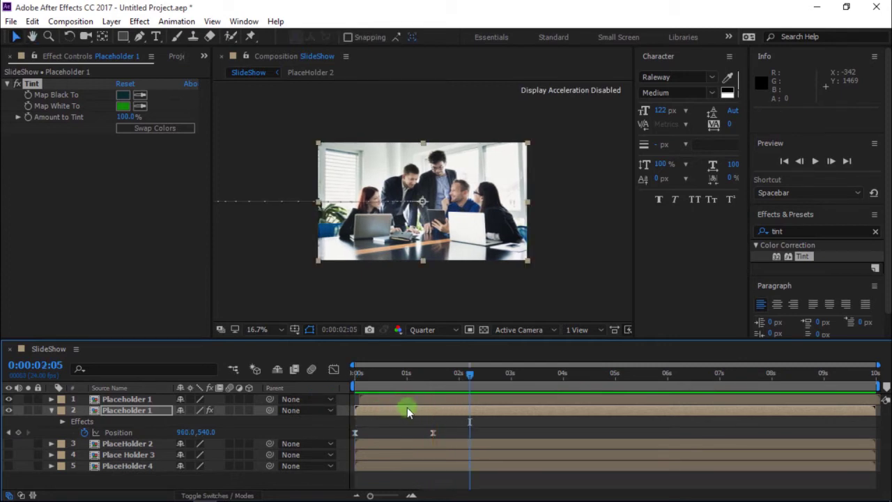
# With no layer selected, draw a wide, thin yellow rectangle without stroke in the lower-right area of the image.
pyautogui.click(404, 301)
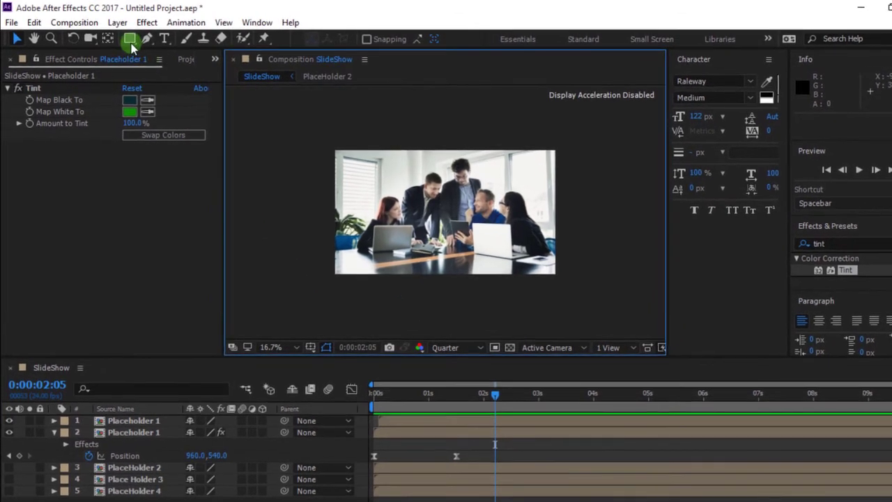
pyautogui.click(123, 37)
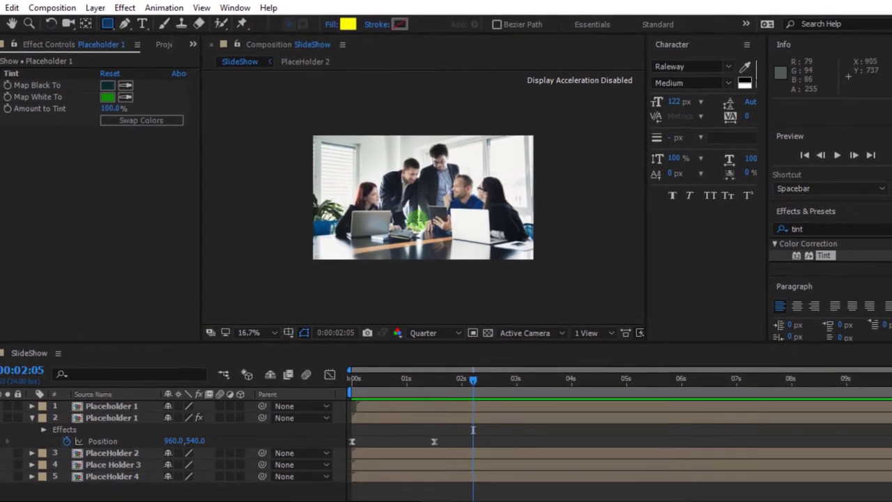
pyautogui.moveTo(469, 243); pyautogui.dragTo(514, 251)
pyautogui.moveTo(457, 234); pyautogui.dragTo(486, 254)
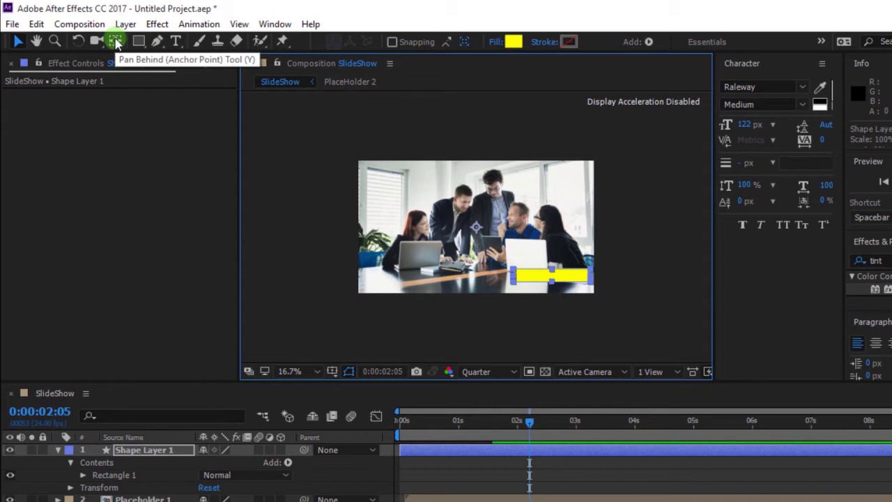
# Center the yellow rectangle's anchor point on the shape and move the rectangle slightly up and left in the frame.
pyautogui.click(115, 42)
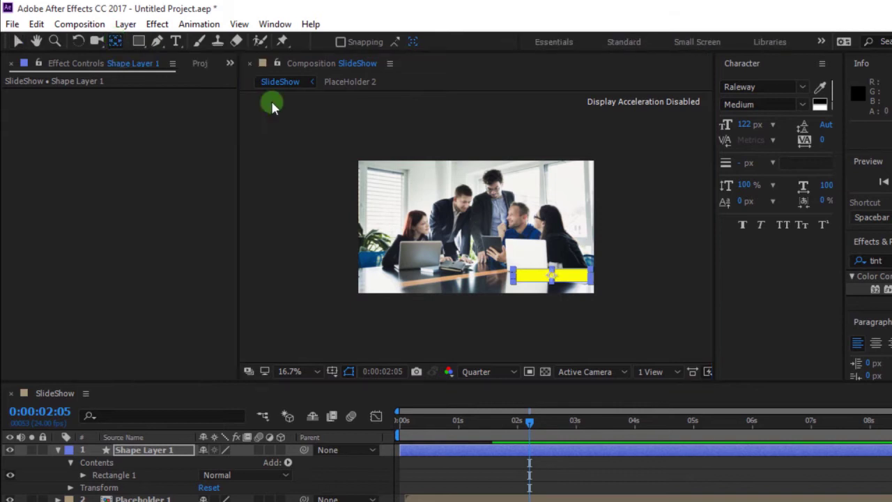
pyautogui.click(472, 315)
pyautogui.press('v')
pyautogui.click(472, 314)
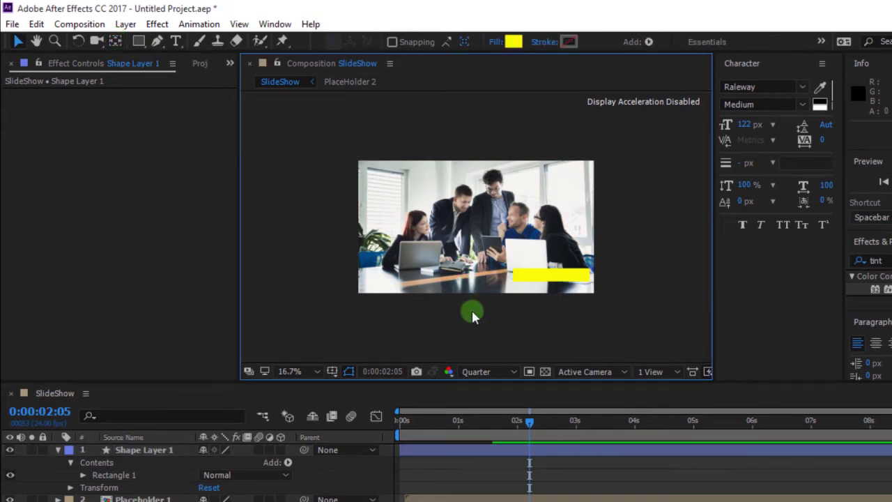
pyautogui.moveTo(570, 278); pyautogui.dragTo(560, 270)
pyautogui.click(557, 334)
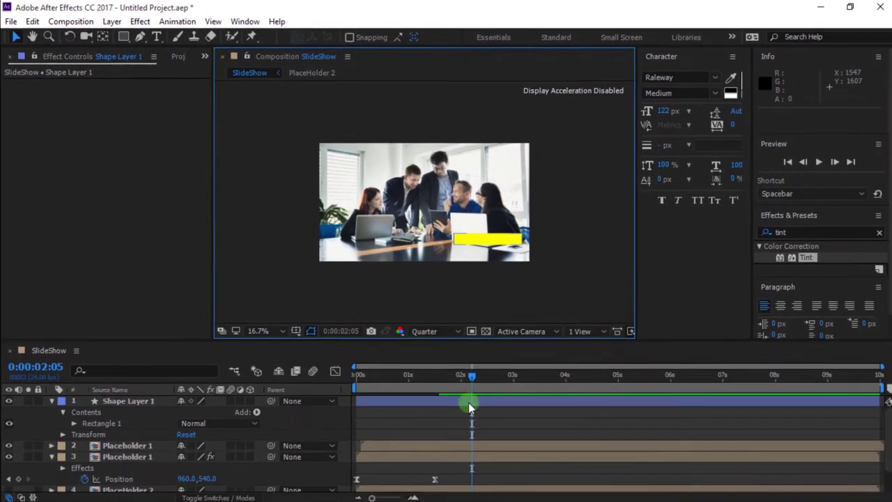
# Add the text SLIDESHOW in black Raleway Bold at 90 px and place it over the yellow bar.
pyautogui.click(156, 36)
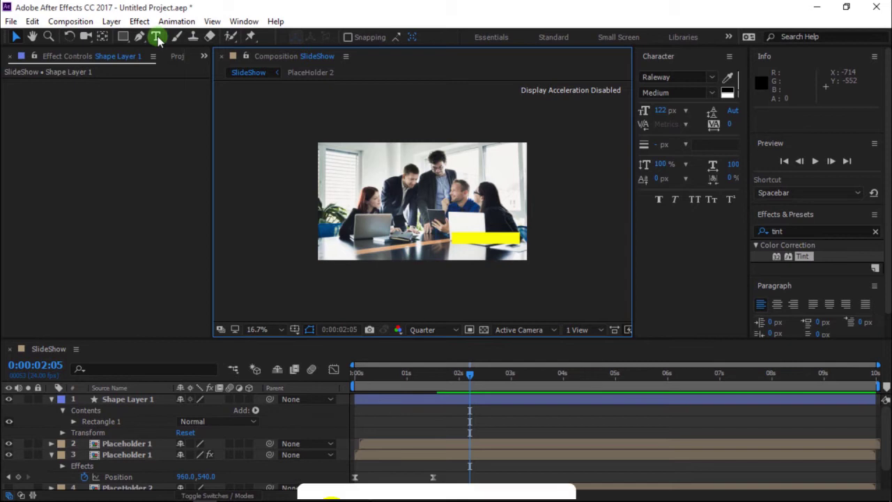
pyautogui.click(459, 239)
pyautogui.write('SLIDESHOW')
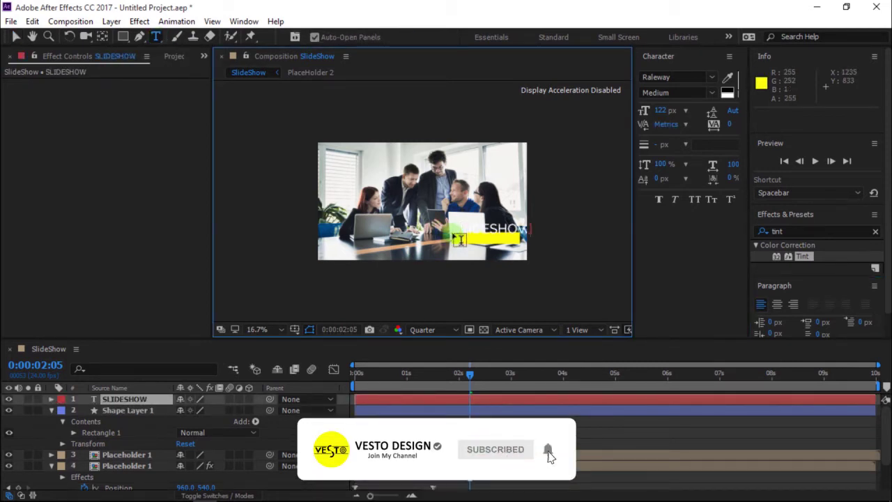
pyautogui.press('Escape')
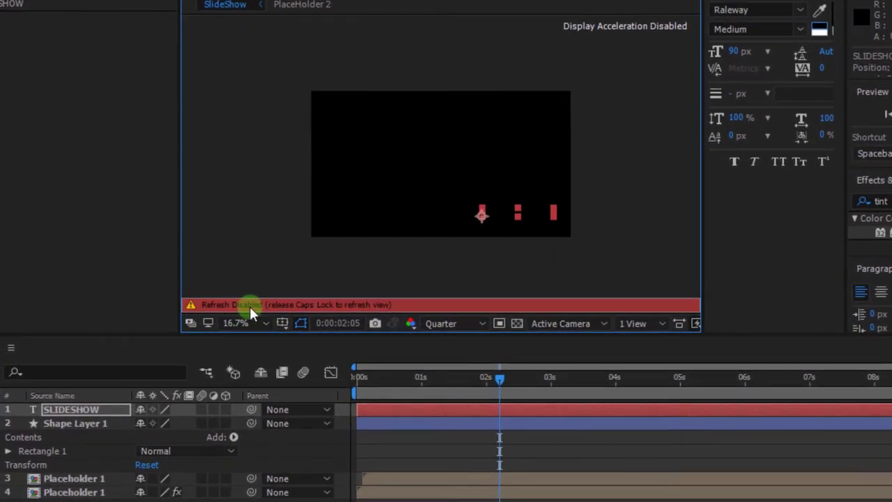
pyautogui.press('capslock')
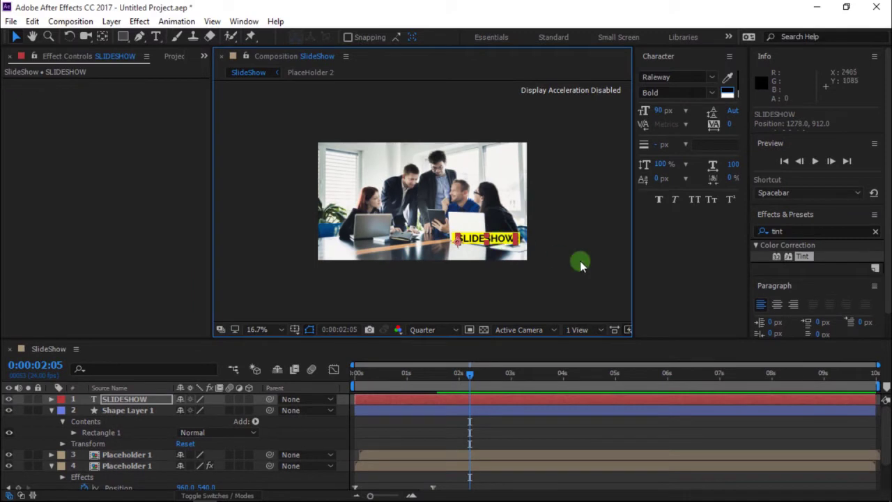
pyautogui.click(579, 261)
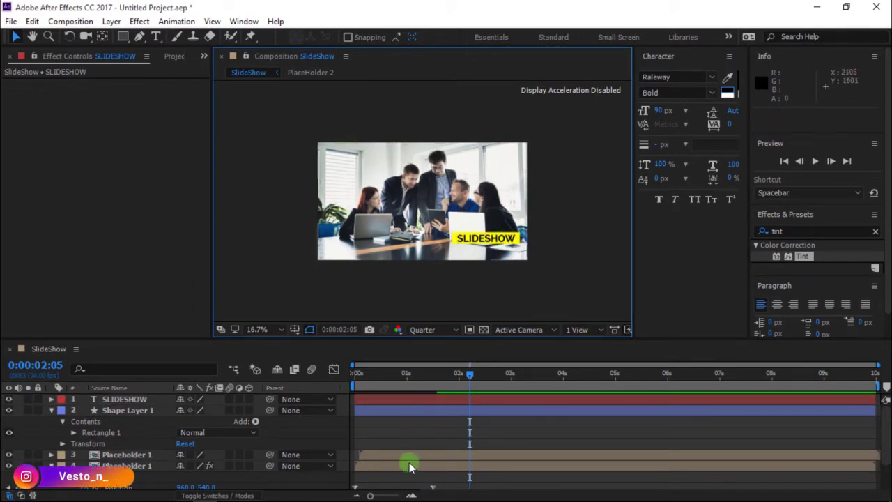
# Keyframe the yellow bar's Position, with its current placement at about 2.5 seconds and 1253, 876.8 at 0:00:01:06.
pyautogui.click(411, 412)
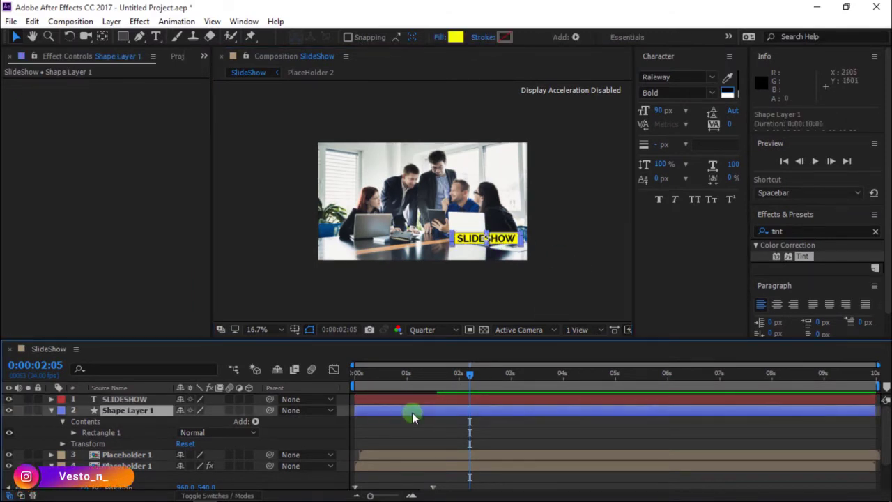
pyautogui.press('p')
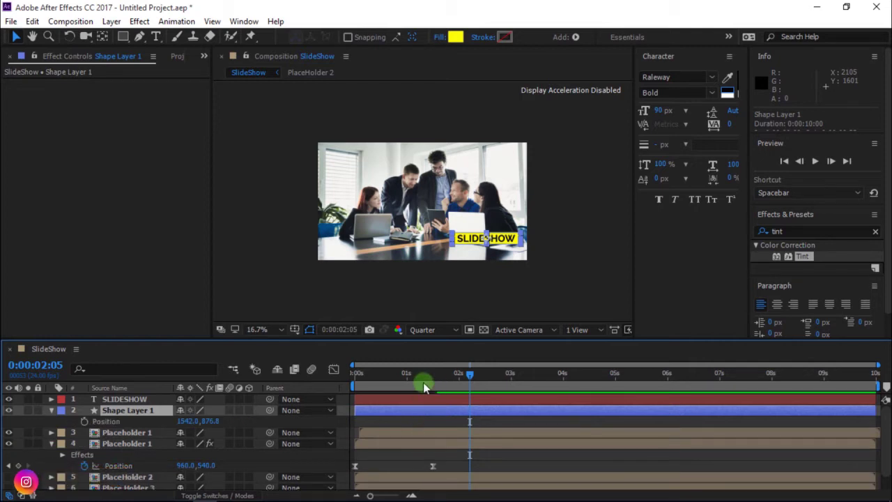
pyautogui.click(420, 381)
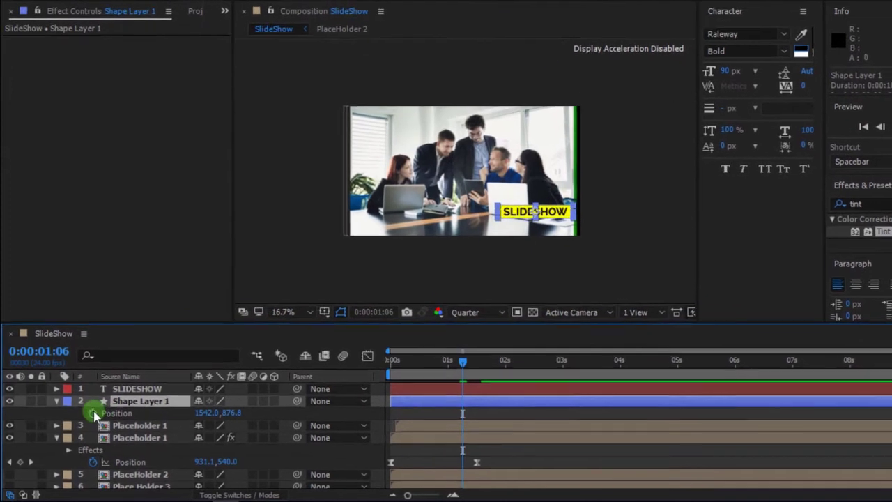
pyautogui.click(94, 413)
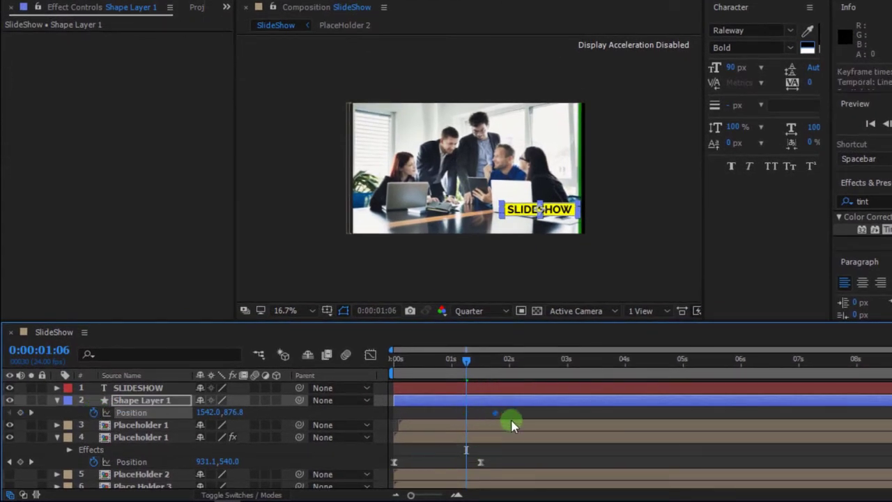
pyautogui.moveTo(511, 425); pyautogui.dragTo(540, 423)
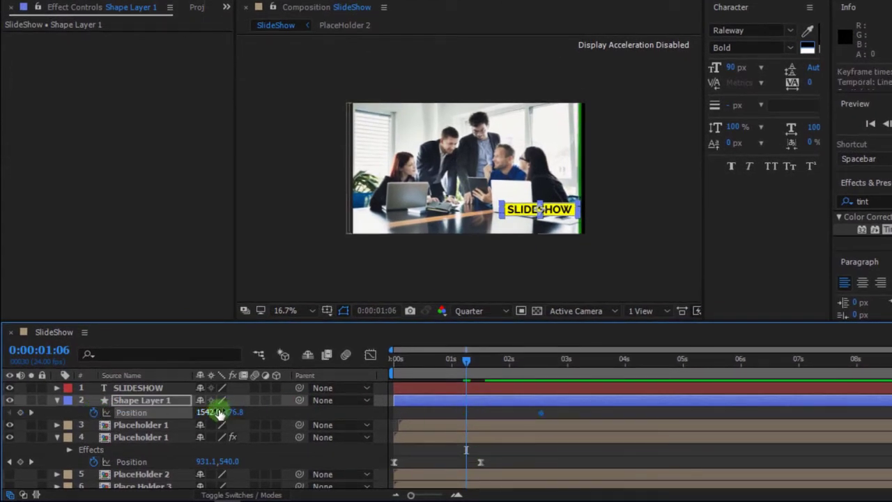
pyautogui.moveTo(160, 412); pyautogui.dragTo(4, 405)
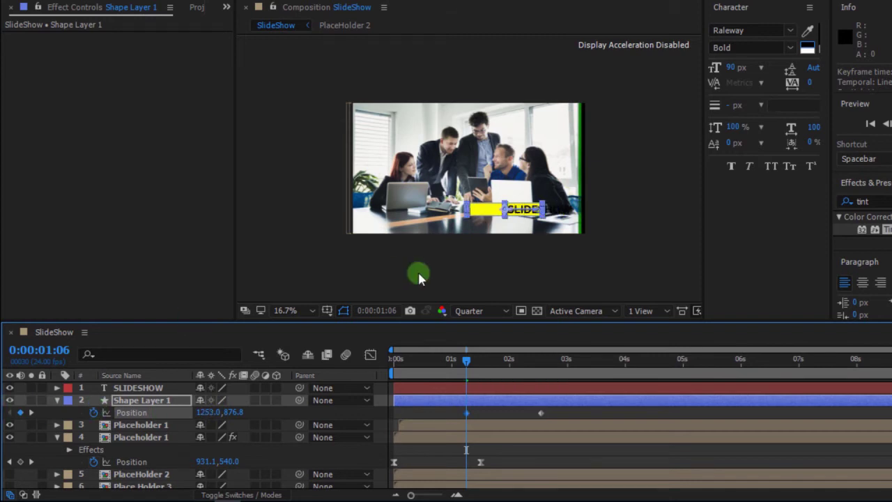
# Move the yellow bar off the frame's left edge to -373, 876.8 at 0:00:01:06 and preview the slide-in.
pyautogui.moveTo(506, 213); pyautogui.dragTo(309, 209)
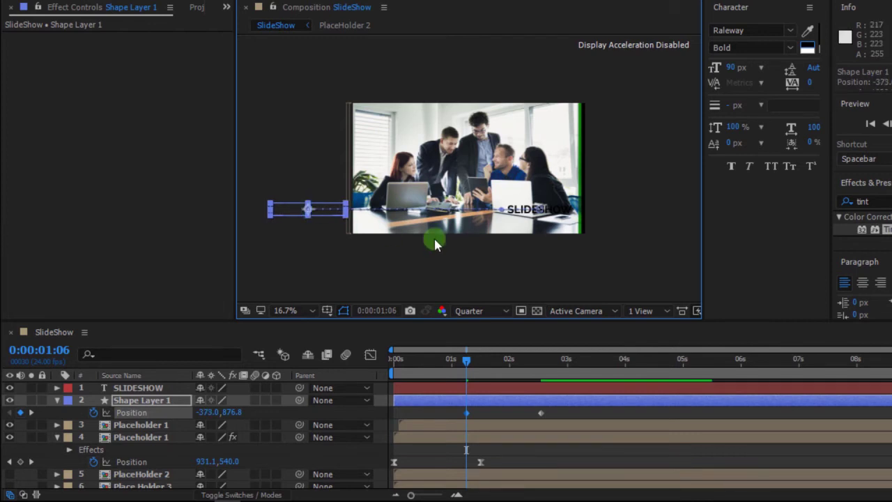
pyautogui.press('space')
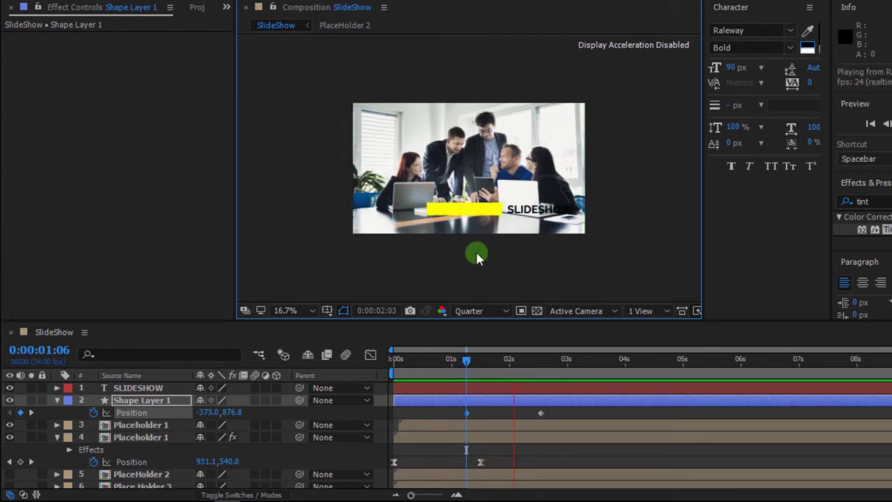
pyautogui.press('space')
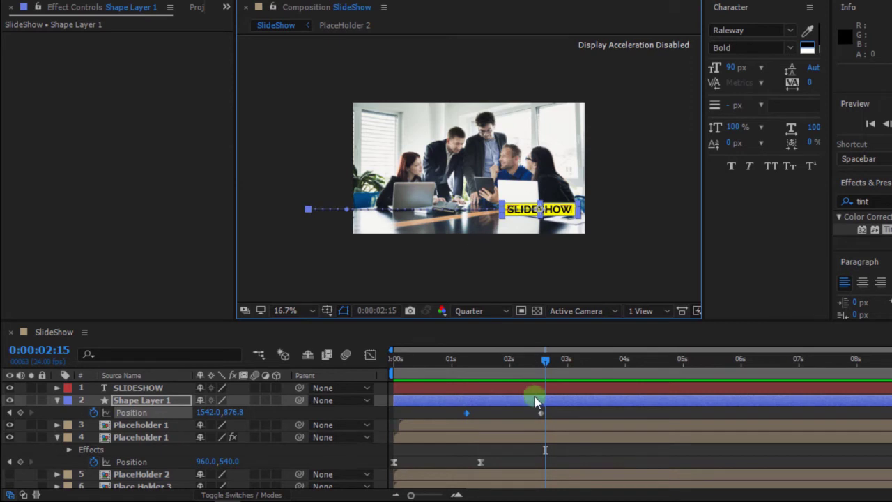
# Apply Easy Ease to both Position keyframes of the yellow bar.
pyautogui.moveTo(549, 413); pyautogui.dragTo(452, 408)
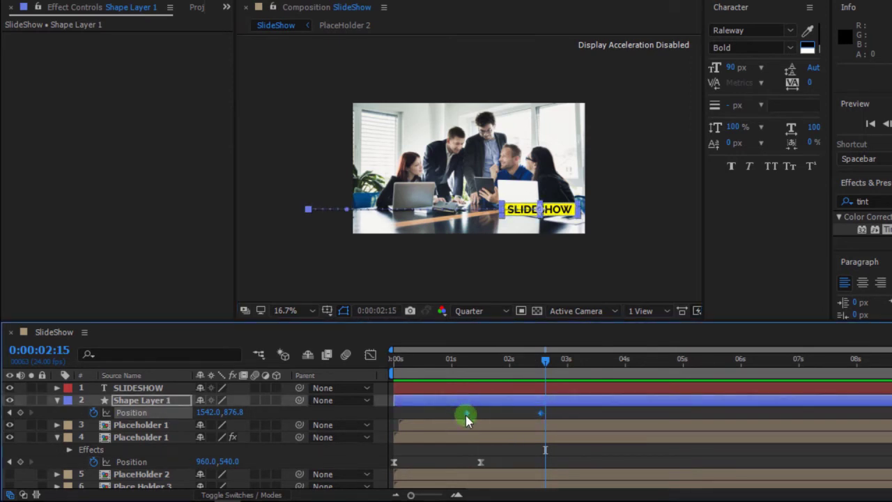
pyautogui.rightClick(467, 418)
pyautogui.moveTo(494, 407)
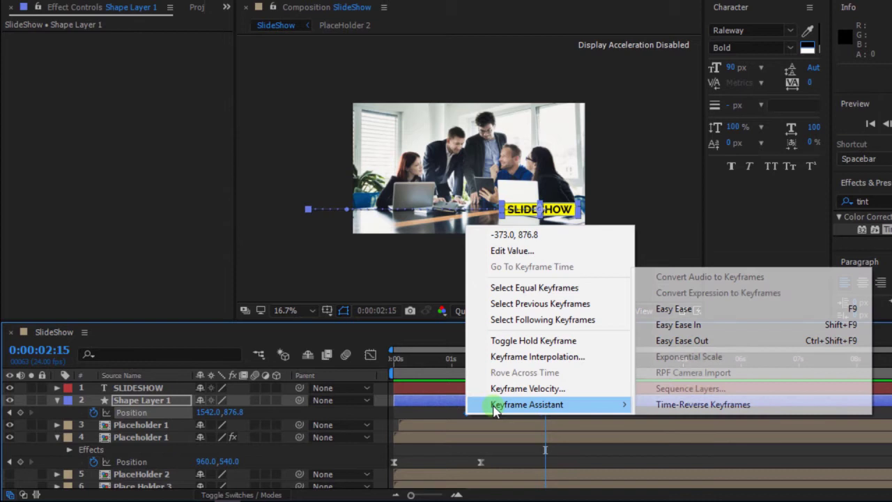
pyautogui.click(725, 308)
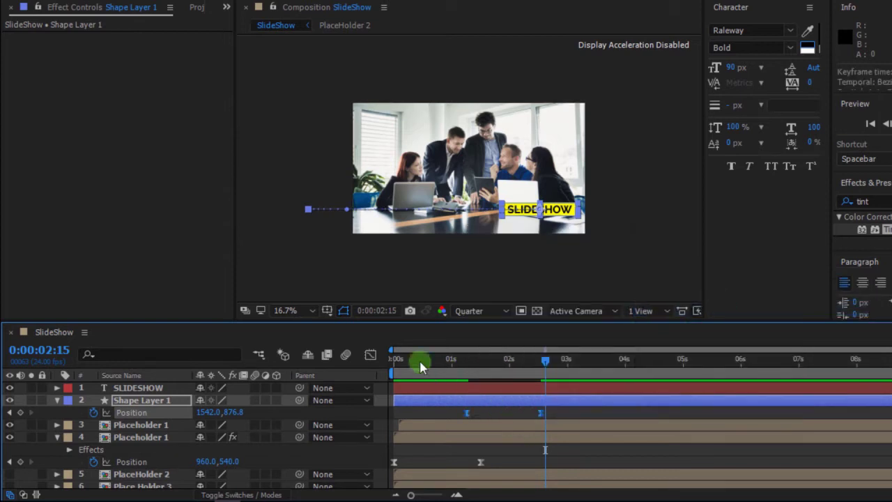
# Reshape the bar's speed curve to peak early and slow gradually, and shift both Position keyframes earlier to about 0.9 and 2.2 seconds.
pyautogui.click(370, 355)
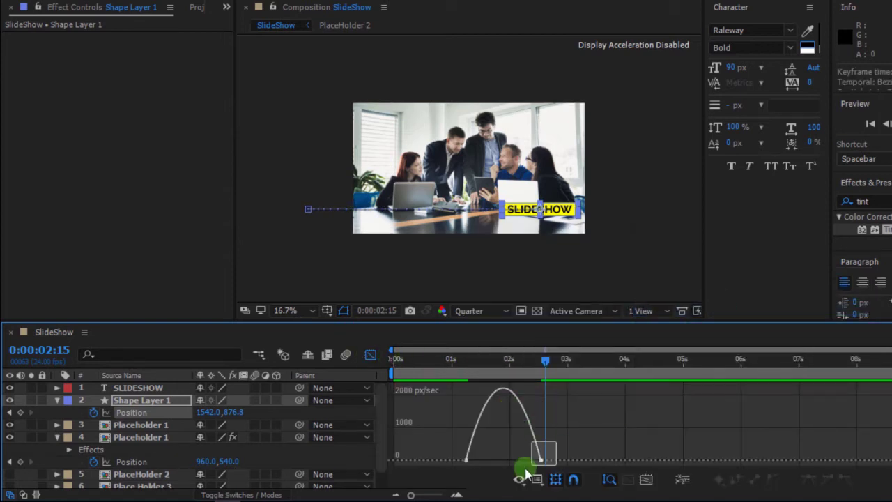
pyautogui.moveTo(525, 468); pyautogui.dragTo(513, 458)
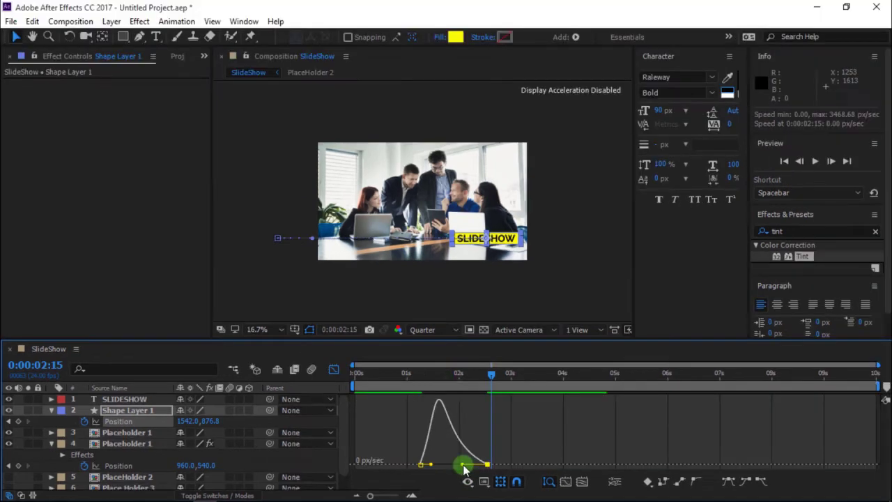
pyautogui.moveTo(491, 357); pyautogui.dragTo(436, 381)
pyautogui.press('space')
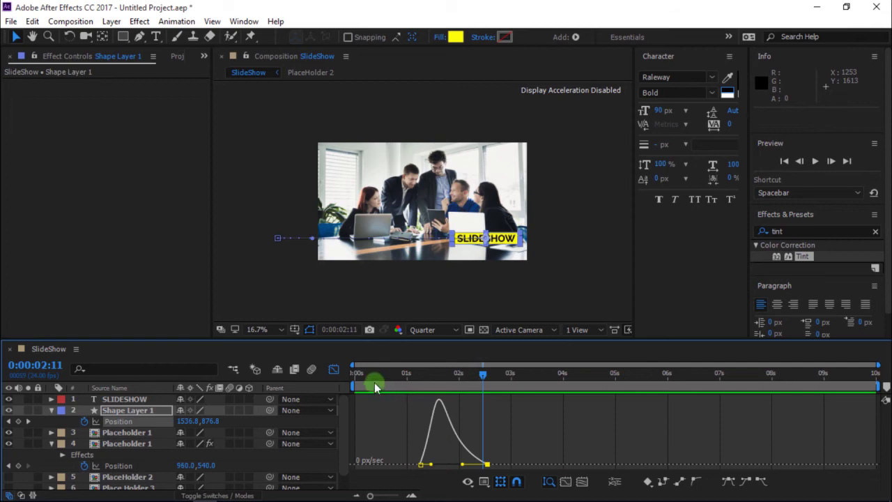
pyautogui.click(334, 370)
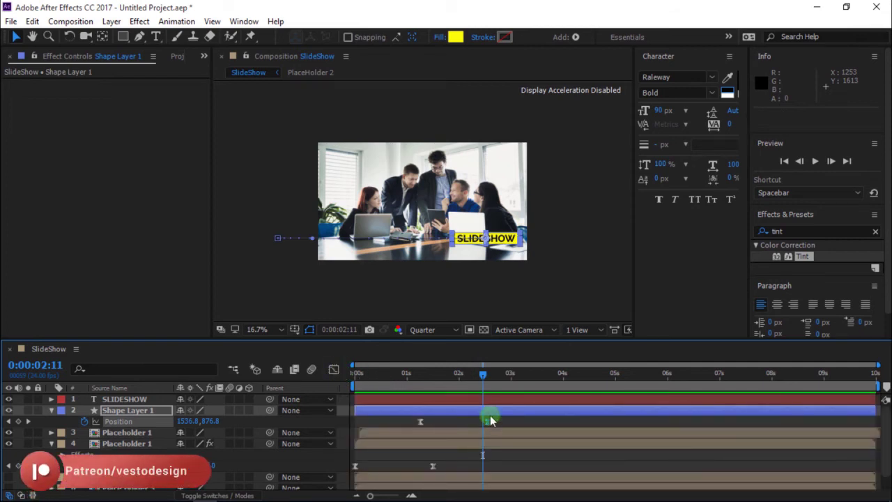
pyautogui.moveTo(490, 420); pyautogui.dragTo(454, 419)
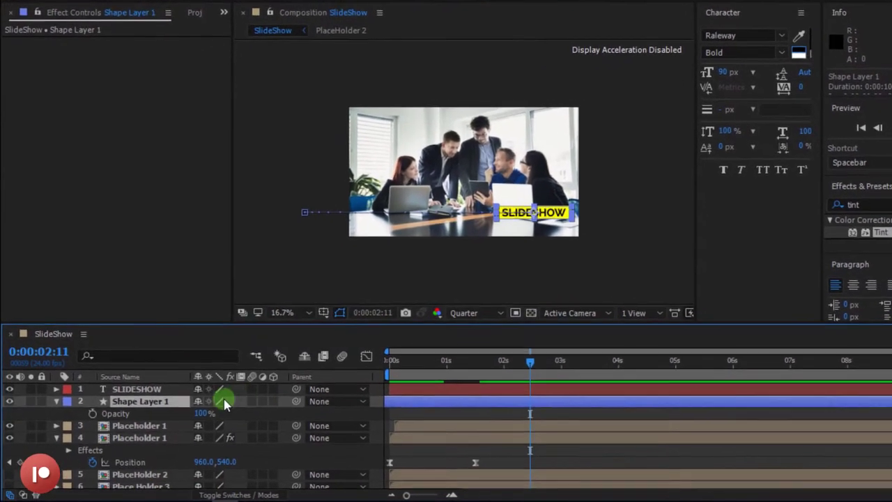
# Keyframe the yellow bar's Opacity at 0% on 0:00:00:17 and 100% at about 2 seconds.
pyautogui.click(93, 413)
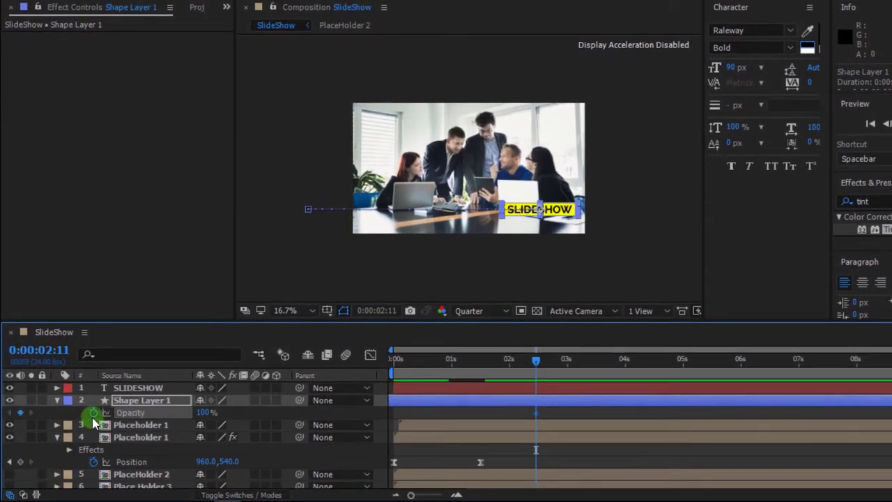
pyautogui.hotkey('shift', 'p')
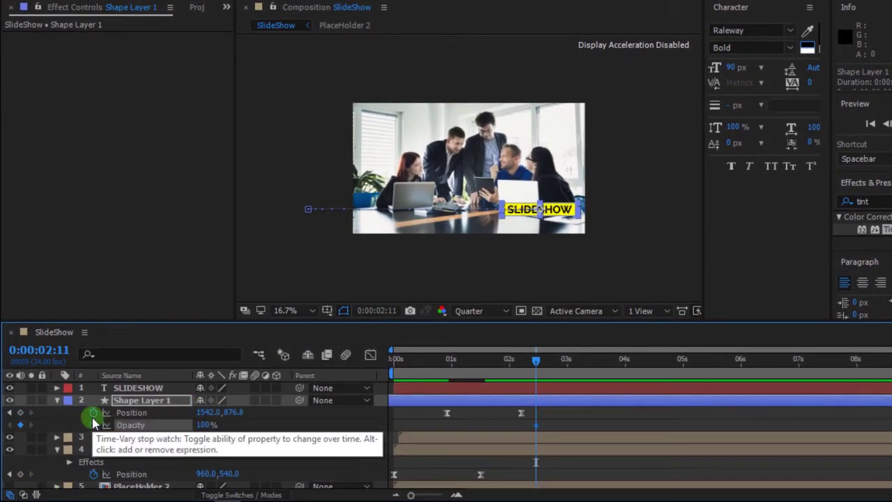
pyautogui.moveTo(535, 425); pyautogui.dragTo(509, 428)
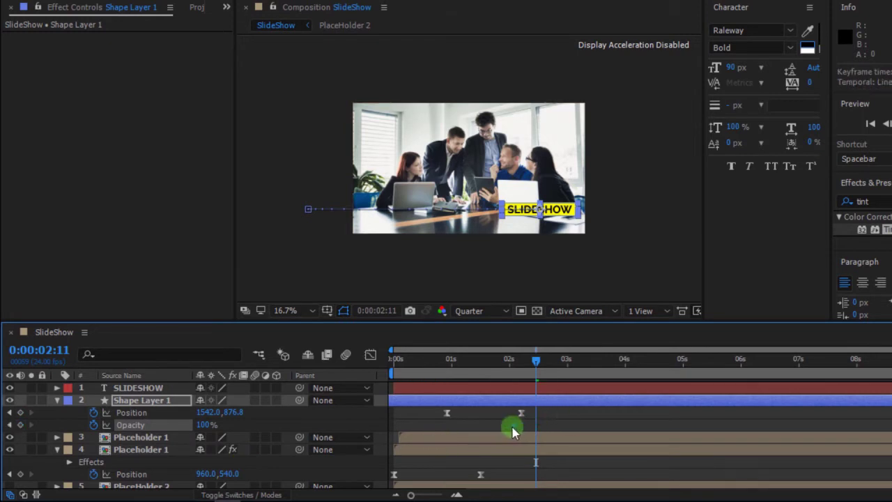
pyautogui.moveTo(499, 372); pyautogui.dragTo(435, 380)
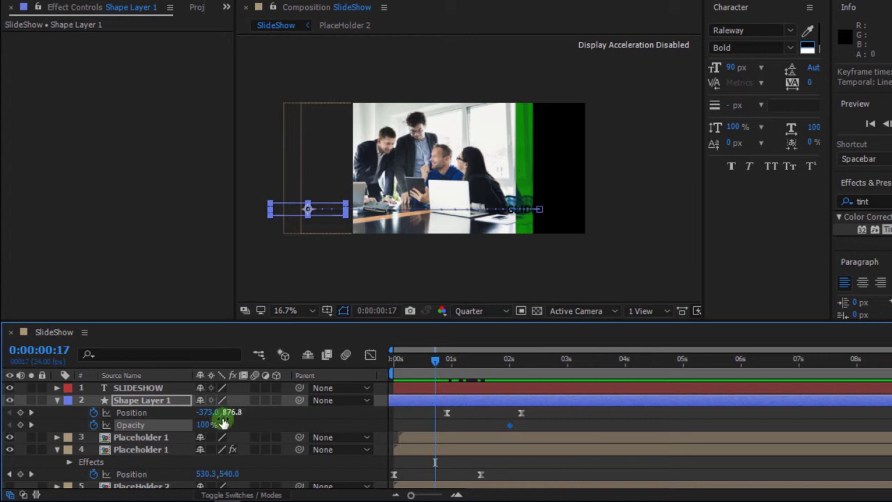
pyautogui.moveTo(209, 428); pyautogui.dragTo(125, 425)
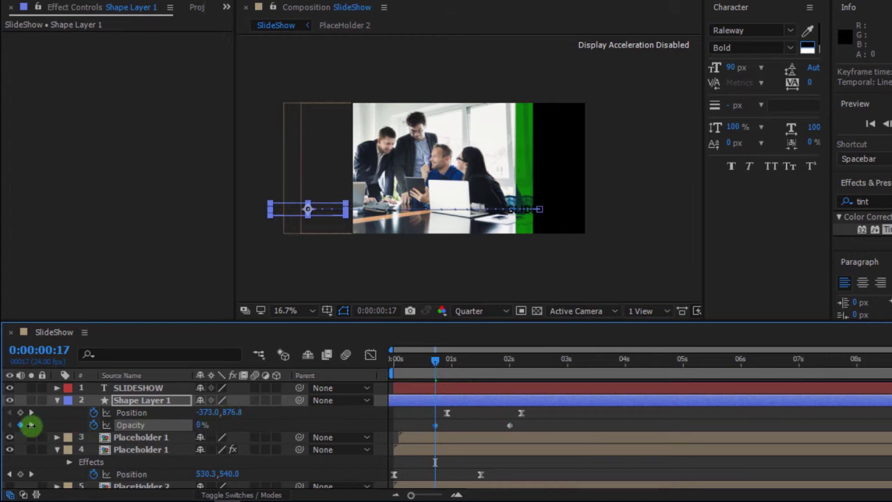
# Preview the fade and move the bar's last Position and Opacity keyframes slightly earlier, to about 2.1 and 1.8 seconds.
pyautogui.press('space')
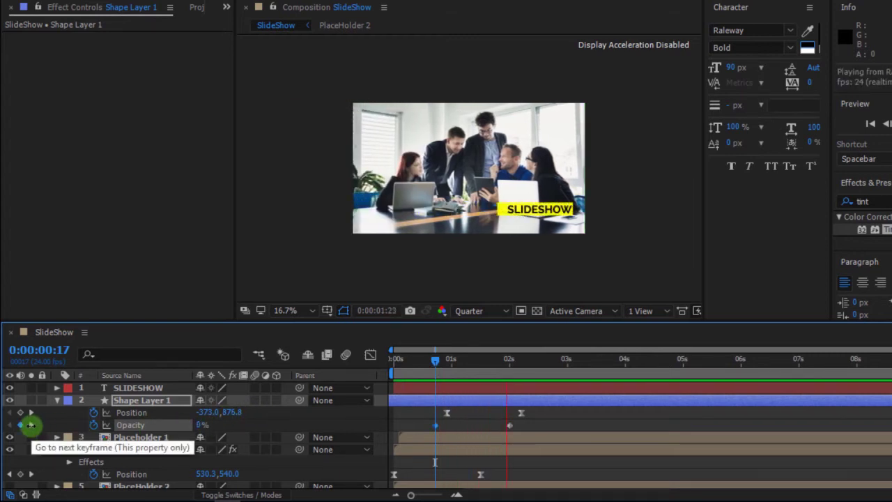
pyautogui.click(30, 424)
pyautogui.click(508, 431)
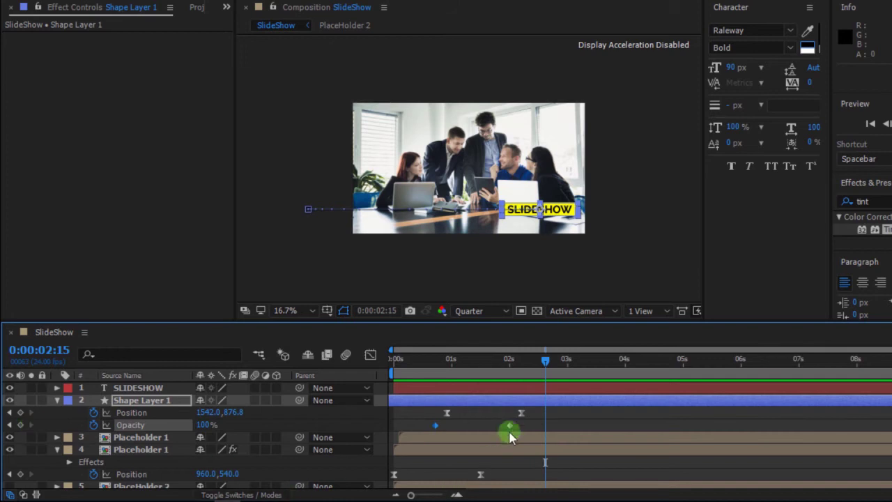
pyautogui.click(513, 415)
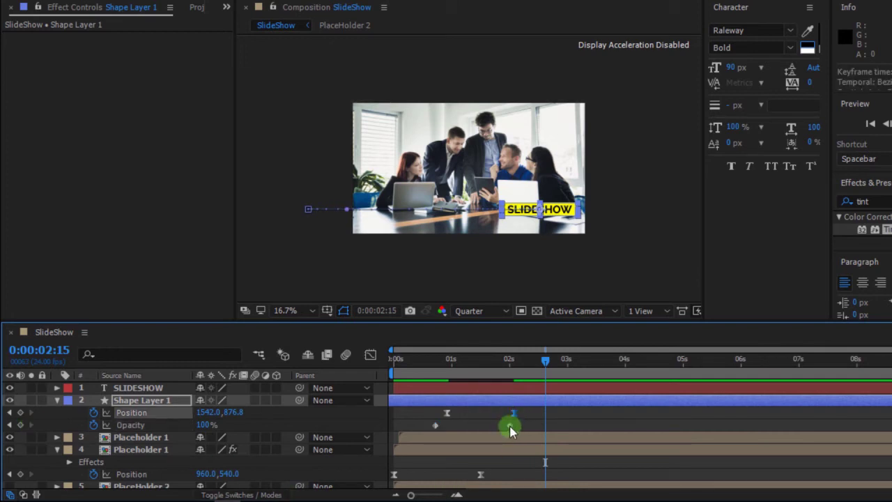
pyautogui.click(509, 428)
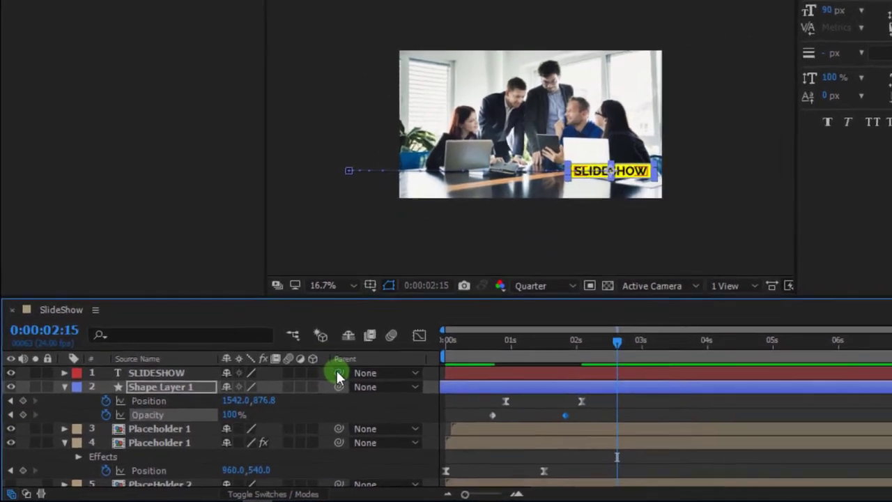
# Parent the SLIDESHOW text layer to Shape Layer 1 and preview the title moving with the bar.
pyautogui.moveTo(338, 376); pyautogui.dragTo(206, 390)
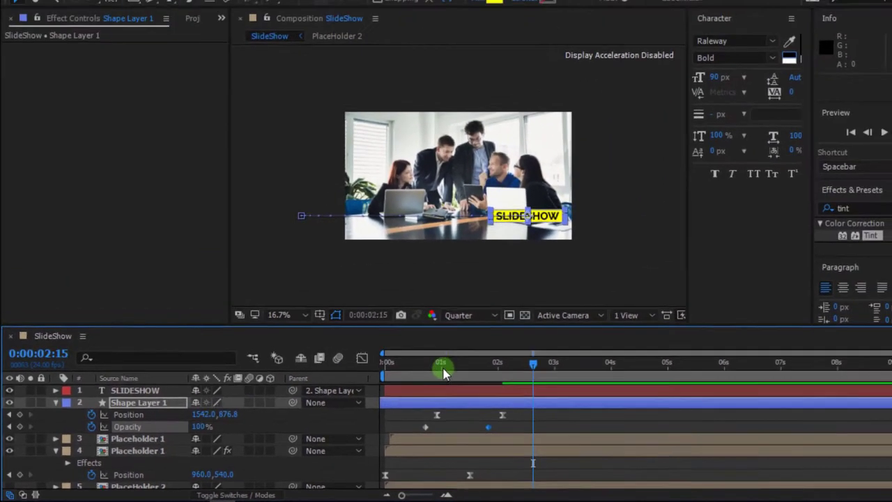
pyautogui.moveTo(607, 308); pyautogui.dragTo(485, 336)
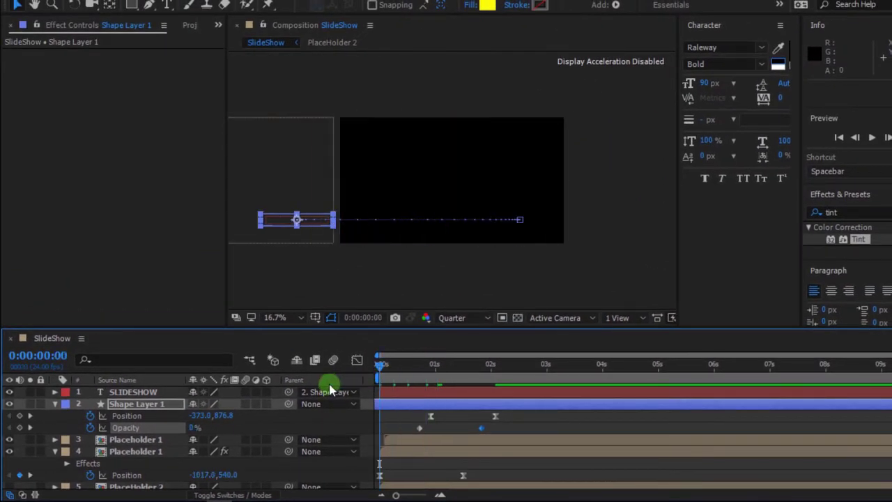
pyautogui.press('space')
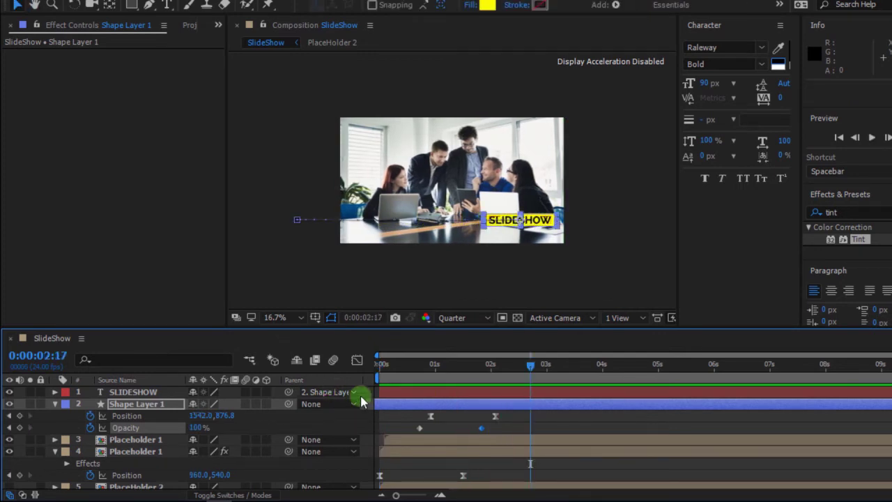
pyautogui.click(421, 365)
pyautogui.moveTo(397, 380); pyautogui.dragTo(460, 393)
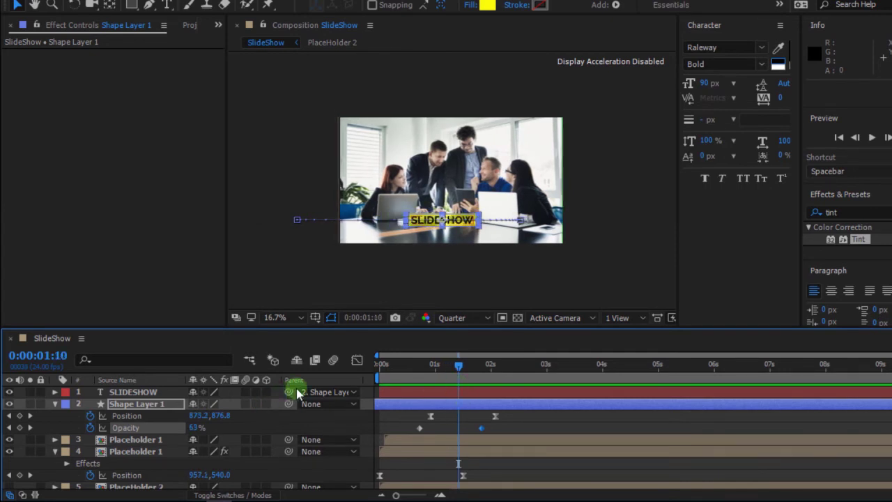
# Enable motion blur for the composition, the text, the yellow bar and both Placeholder 1 layers, and preview the result.
pyautogui.click(333, 361)
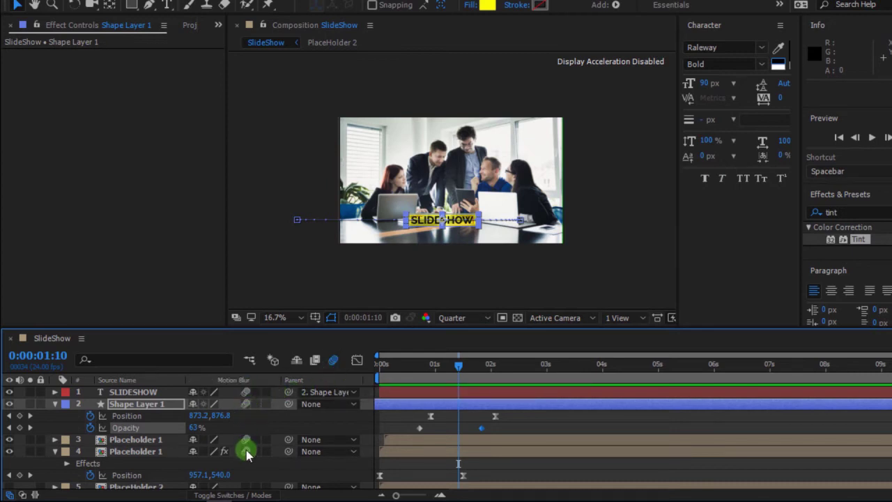
pyautogui.click(471, 349)
pyautogui.moveTo(441, 369); pyautogui.dragTo(341, 392)
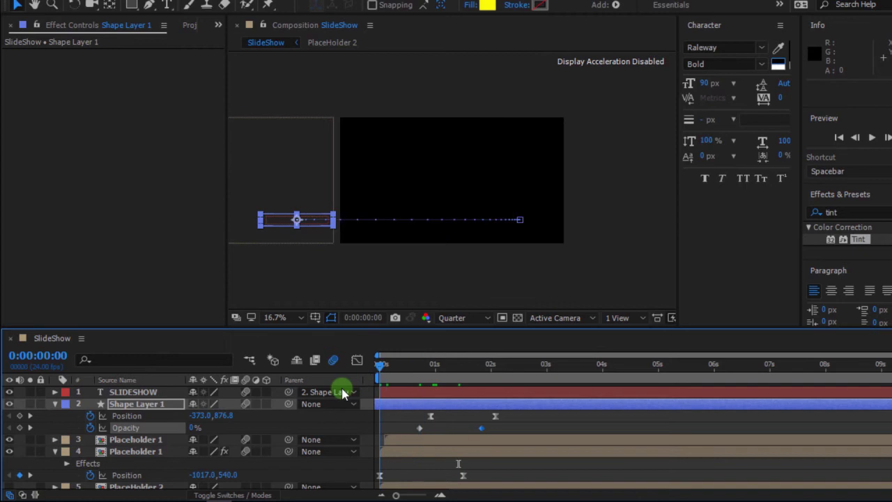
pyautogui.press('space')
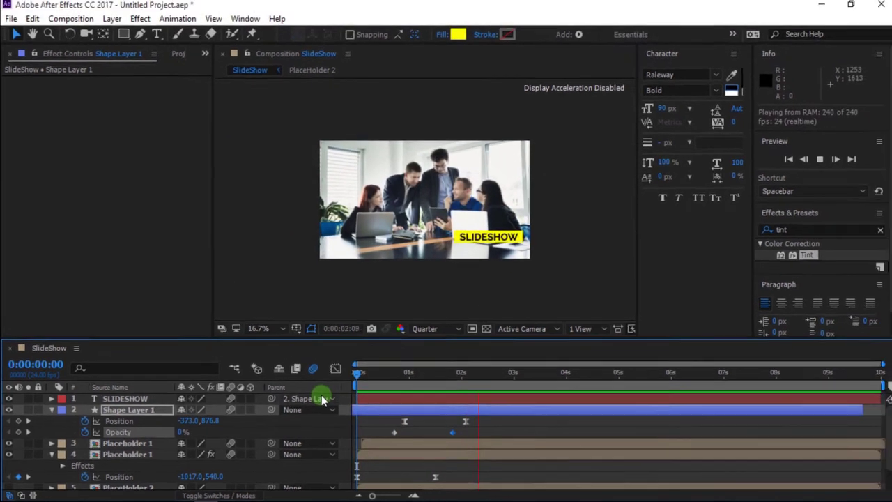
pyautogui.press('space')
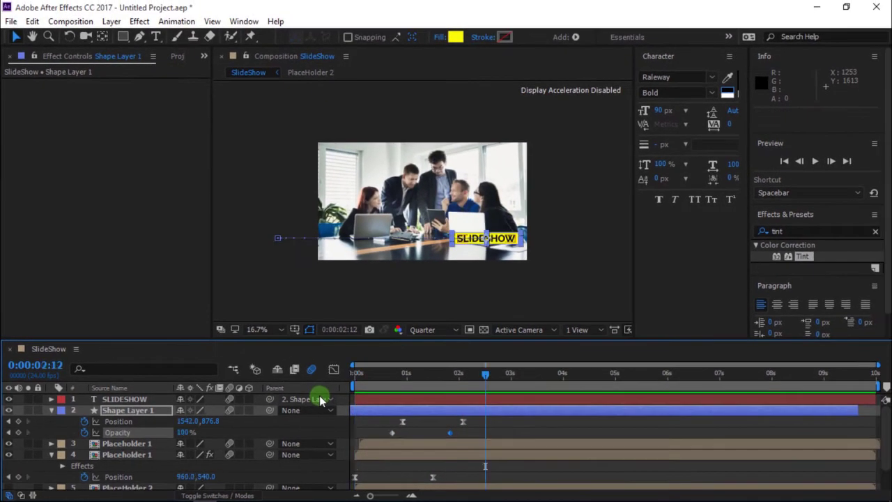
# Move the PlaceHolder 2 layer to the top of the stack, start it at 0:00:03:00 and make it visible.
pyautogui.hotkey('ctrl', '`')
pyautogui.click(452, 487)
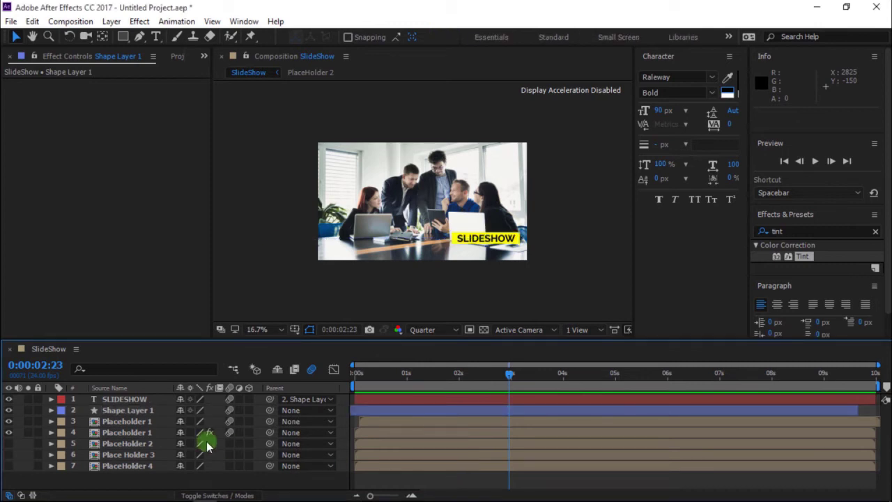
pyautogui.click(125, 443)
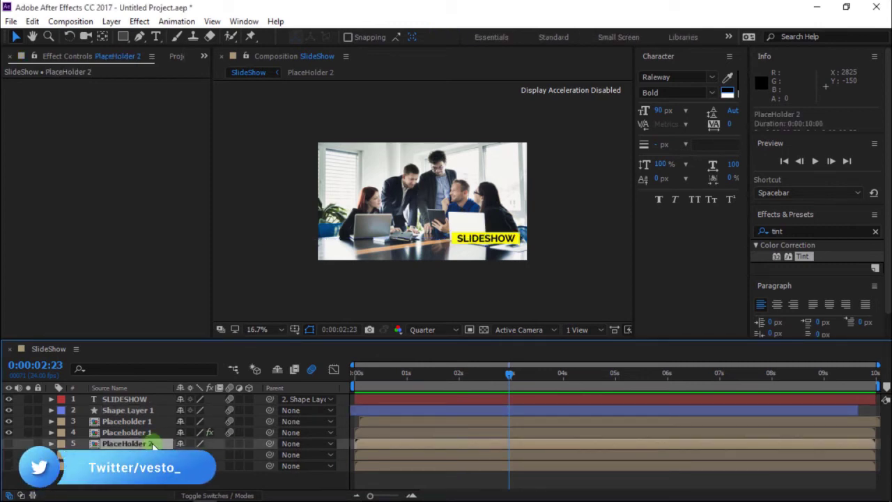
pyautogui.moveTo(152, 445); pyautogui.dragTo(151, 397)
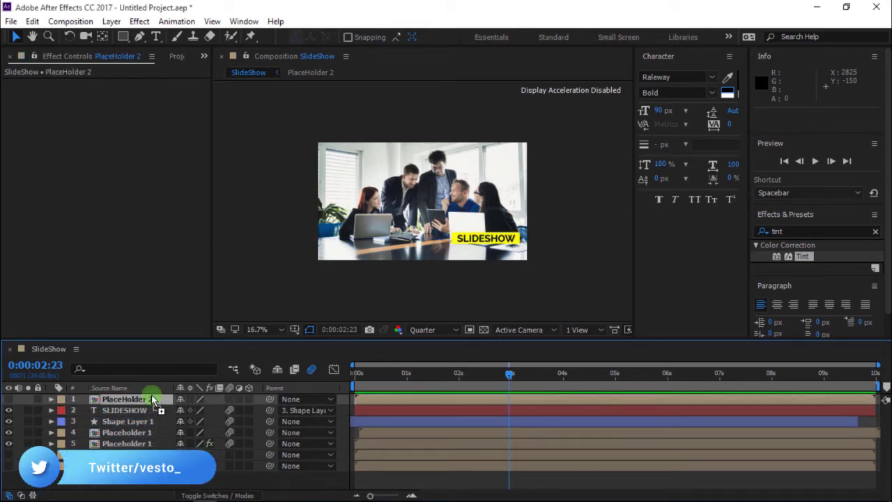
pyautogui.moveTo(399, 397); pyautogui.dragTo(566, 408)
pyautogui.click(258, 368)
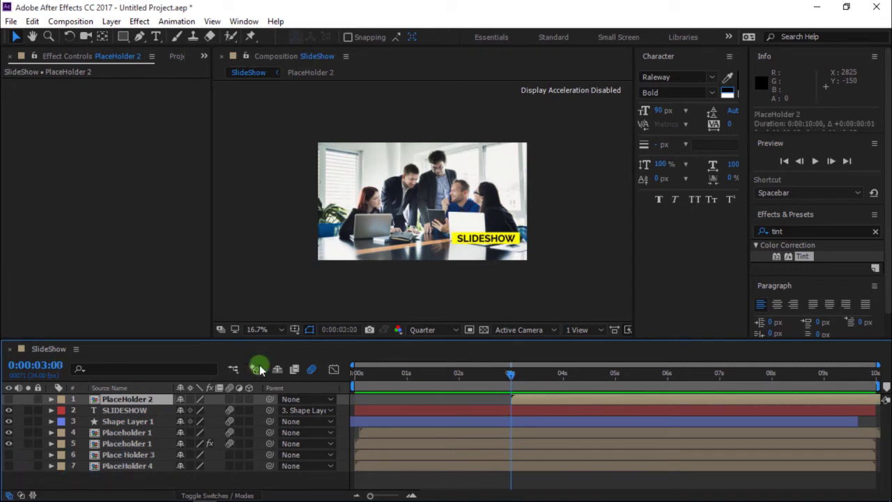
pyautogui.click(10, 400)
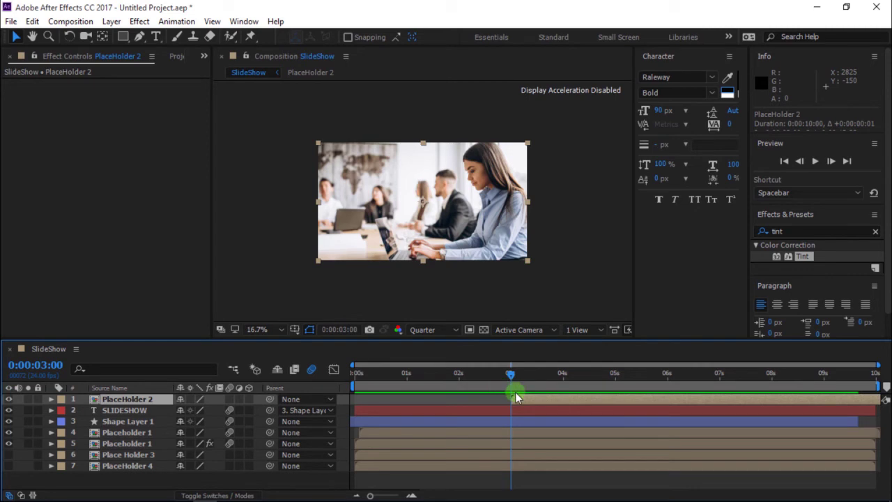
# Keyframe PlaceHolder 2's Position to rise from 960, 1695 at 0:00:03:00 to 960, 540 at about 0:00:04:11, and preview it.
pyautogui.press('p')
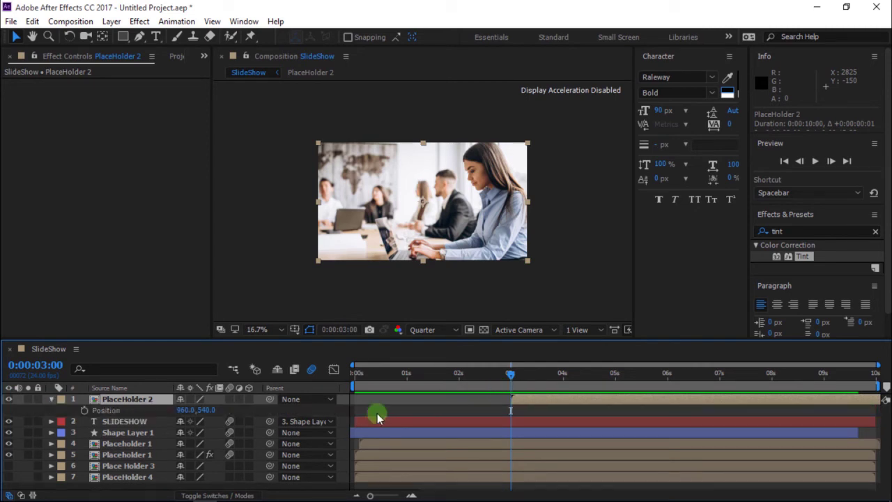
pyautogui.click(85, 410)
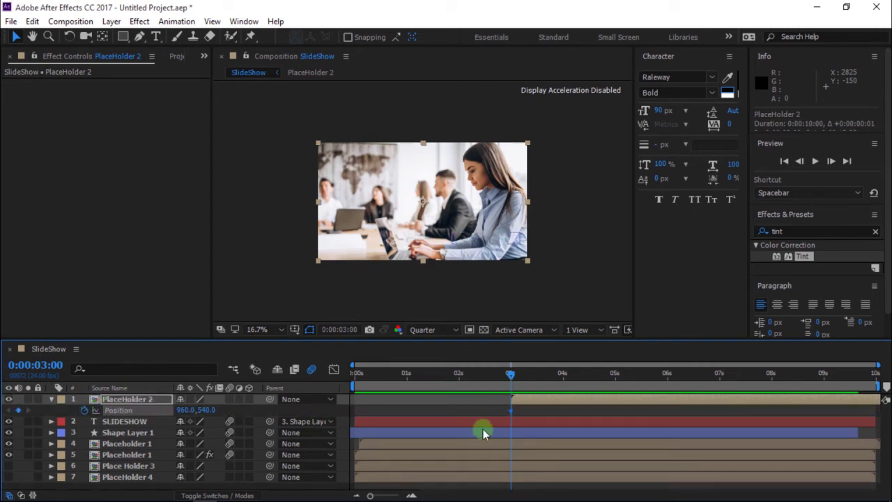
pyautogui.moveTo(524, 416); pyautogui.dragTo(592, 412)
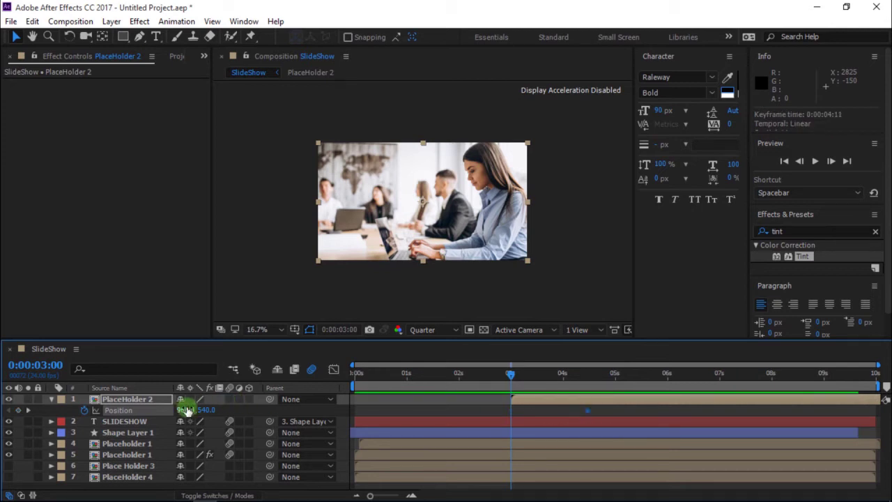
pyautogui.moveTo(204, 409); pyautogui.dragTo(451, 402)
pyautogui.press('space')
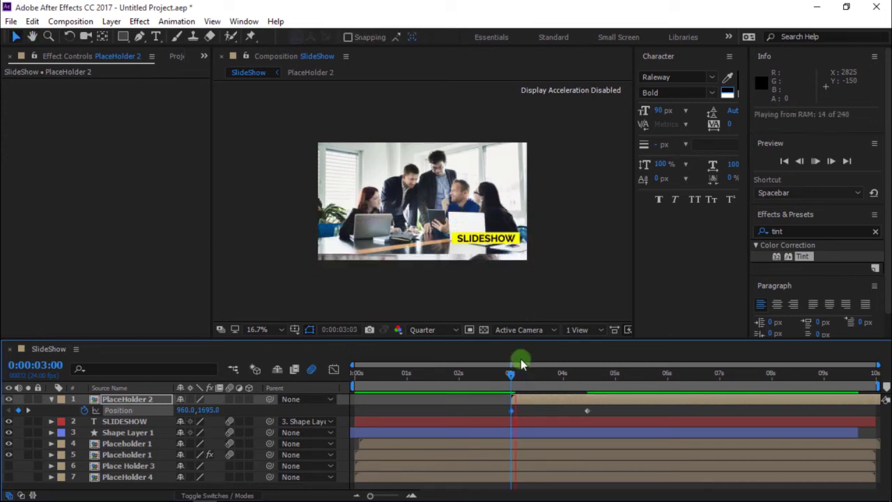
pyautogui.click(520, 362)
pyautogui.press('k')
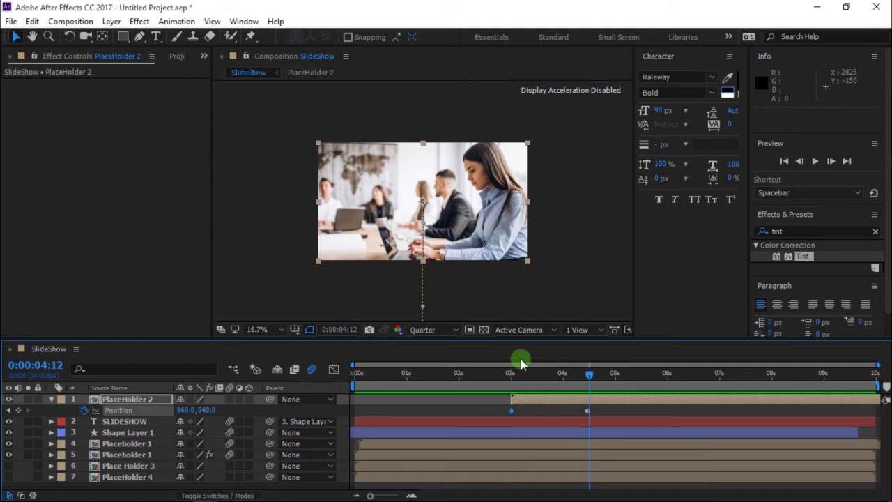
# Apply Easy Ease to both Position keyframes of PlaceHolder 2.
pyautogui.moveTo(592, 415); pyautogui.dragTo(493, 414)
pyautogui.rightClick(513, 411)
pyautogui.moveTo(550, 402)
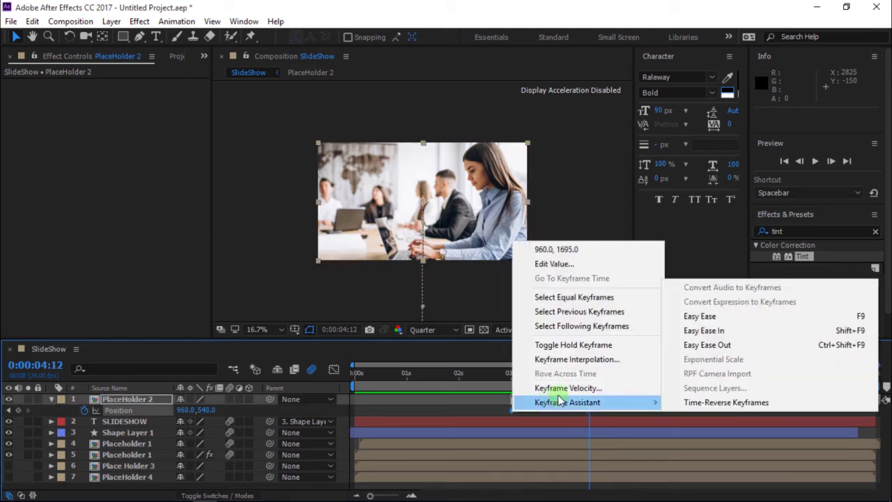
pyautogui.click(709, 314)
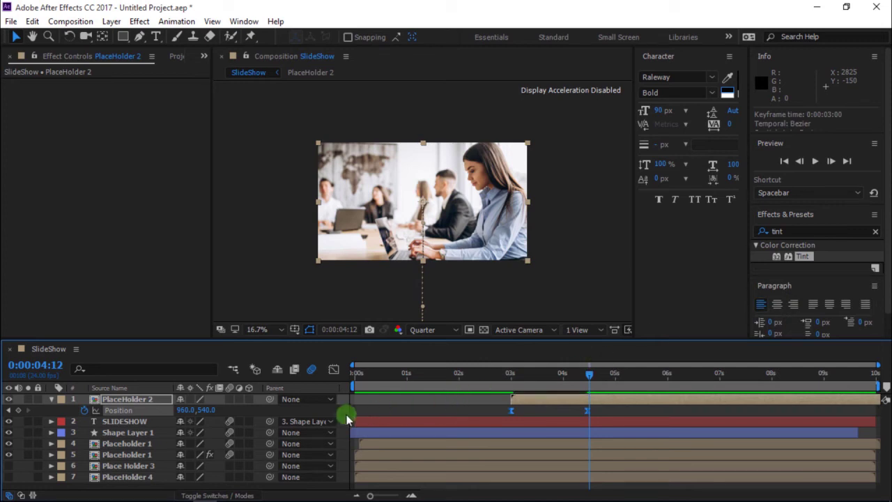
# Reshape PlaceHolder 2's Position speed curve to peak early, at about 3.4 seconds, and preview the eased slide.
pyautogui.click(334, 369)
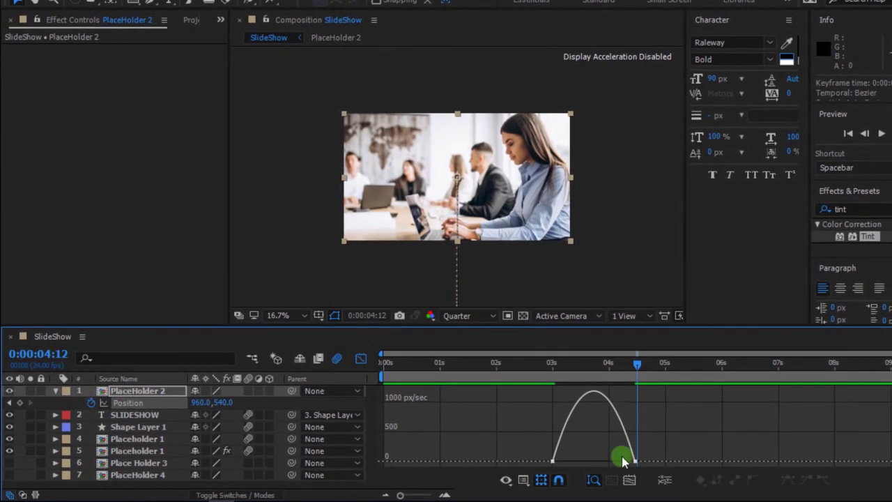
pyautogui.moveTo(628, 466); pyautogui.dragTo(605, 461)
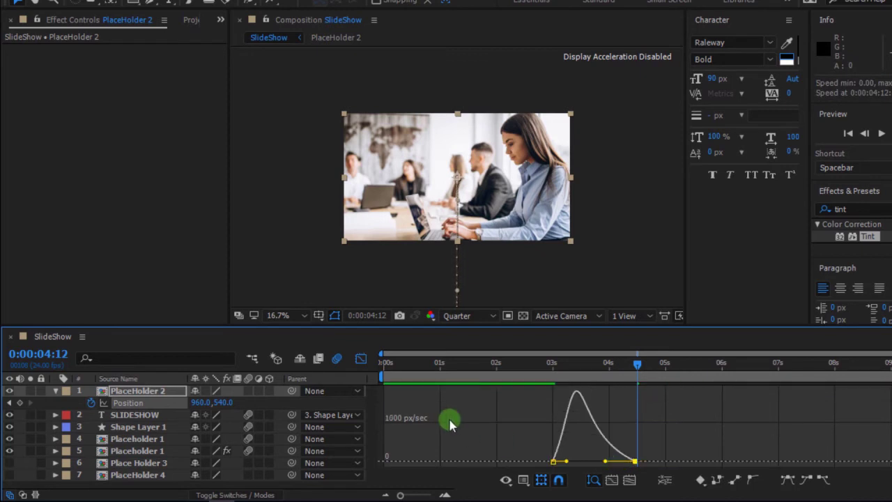
pyautogui.click(360, 359)
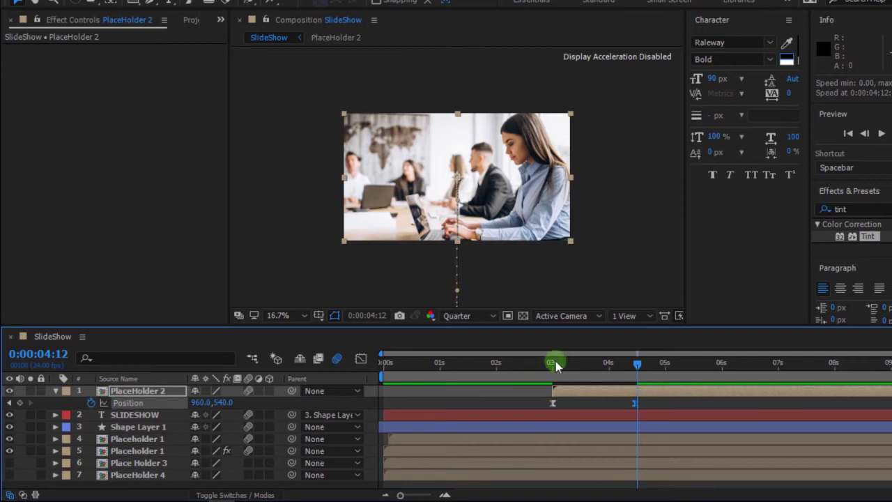
pyautogui.moveTo(564, 369); pyautogui.dragTo(548, 367)
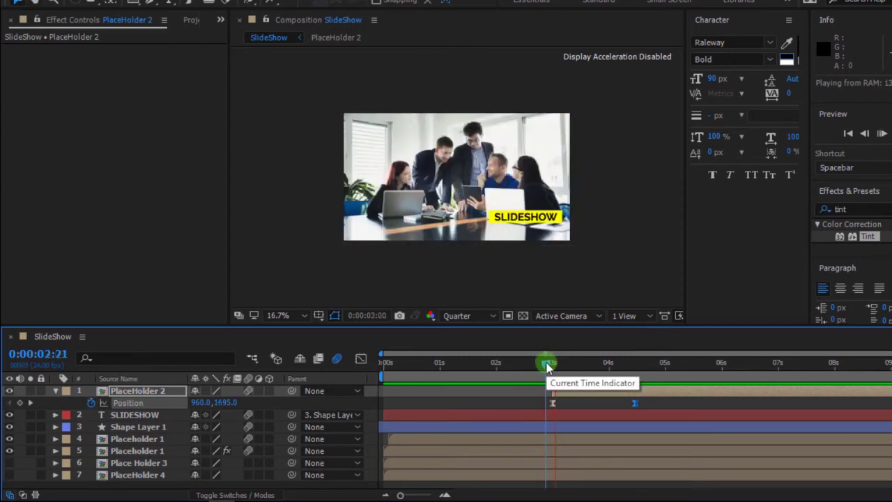
pyautogui.press('space')
pyautogui.press('space')
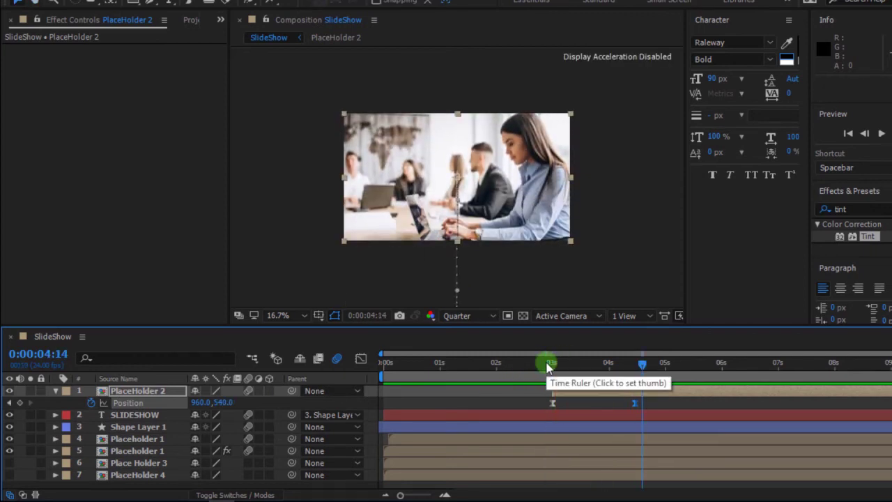
# Duplicate the PlaceHolder 2 layer and shift the upper copy 3 frames later.
pyautogui.click(561, 392)
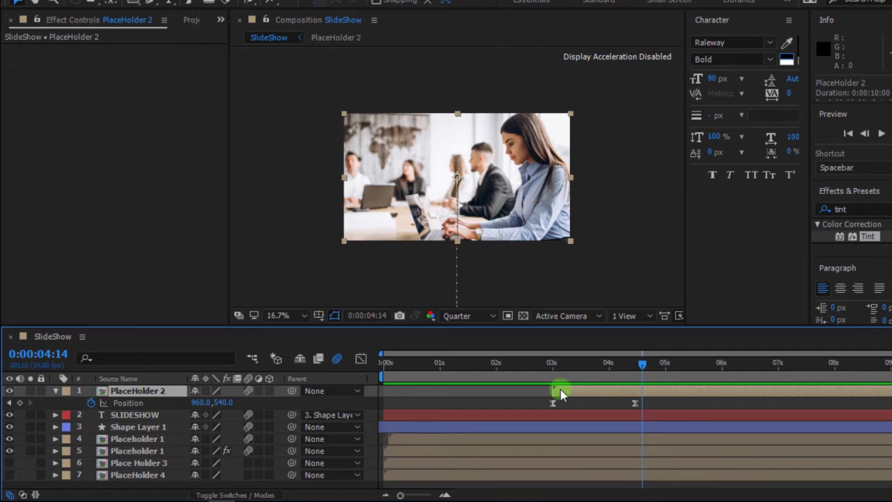
pyautogui.hotkey('ctrl', 'd')
pyautogui.moveTo(561, 394); pyautogui.dragTo(568, 396)
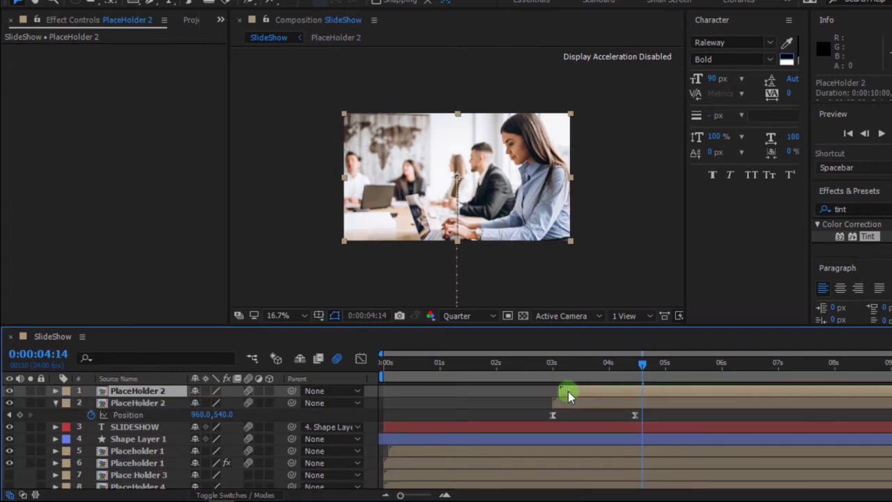
# Apply the Tint effect to the lower PlaceHolder 2 layer and map white to dark blue, checking at 0:00:03:16.
pyautogui.click(554, 365)
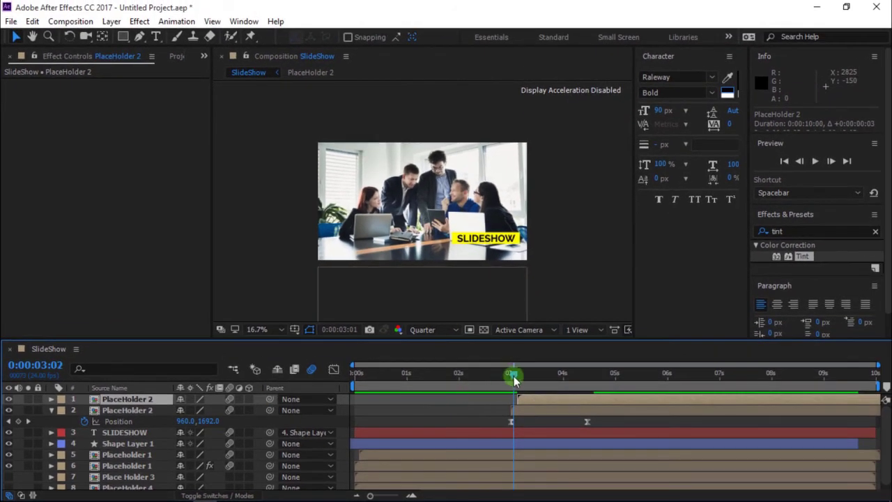
pyautogui.moveTo(514, 379); pyautogui.dragTo(546, 381)
pyautogui.moveTo(802, 256); pyautogui.dragTo(519, 401)
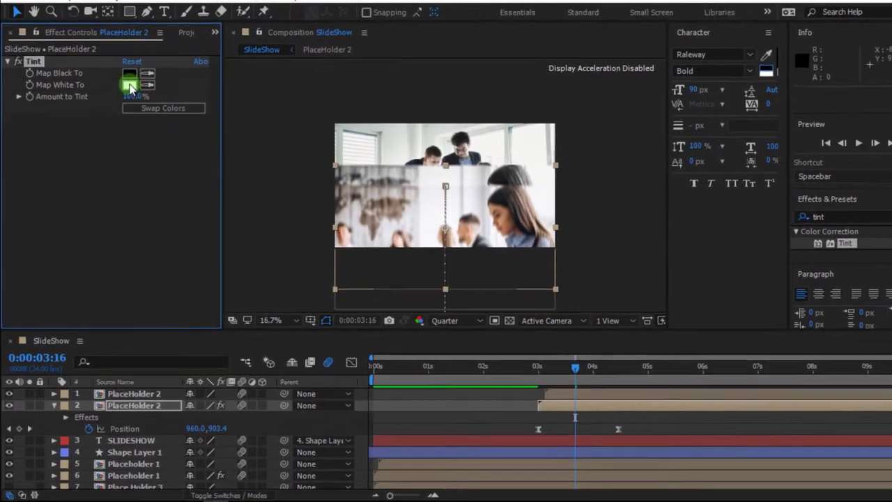
pyautogui.click(122, 106)
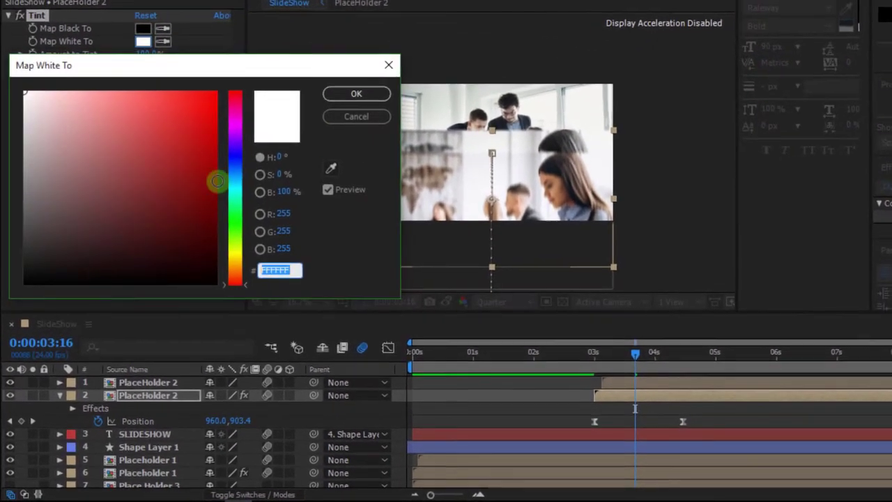
pyautogui.click(236, 162)
pyautogui.moveTo(195, 169); pyautogui.dragTo(200, 191)
pyautogui.click(355, 94)
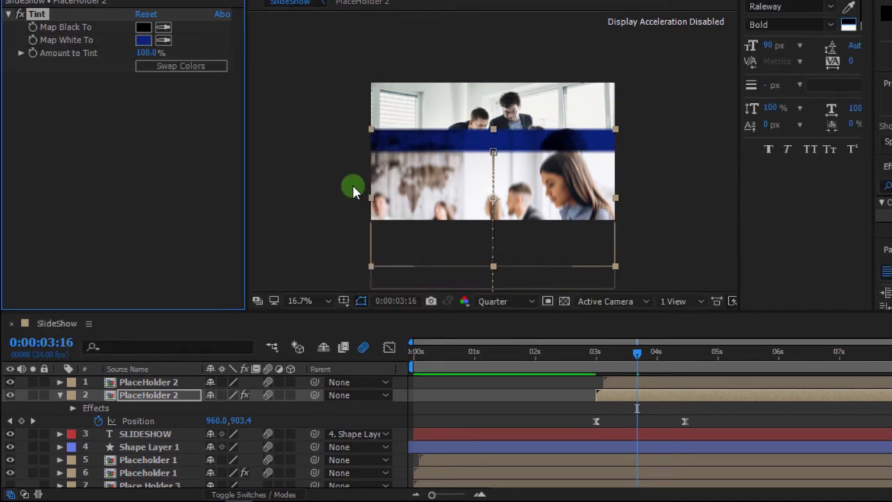
# Hide the upper PlaceHolder 2 copy and set the lower layer's Tint to map black to dark purple 35003F.
pyautogui.click(38, 361)
pyautogui.click(143, 26)
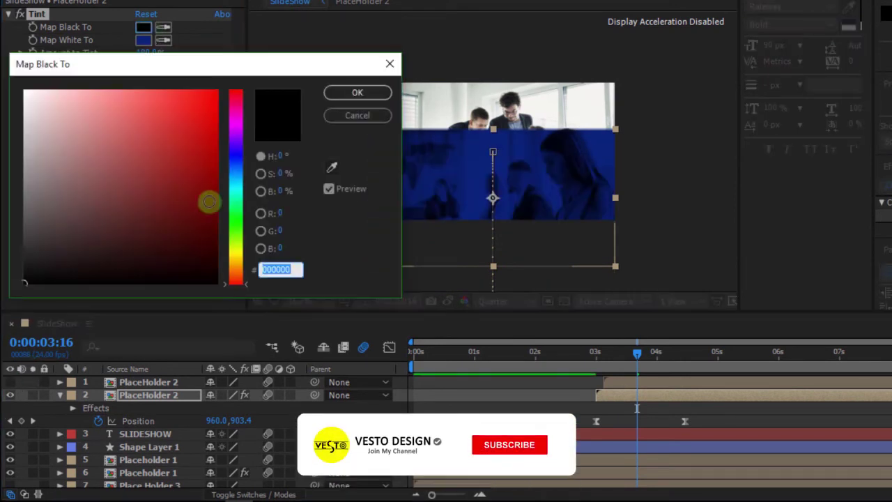
pyautogui.click(235, 265)
pyautogui.click(176, 170)
pyautogui.click(216, 237)
pyautogui.moveTo(235, 265); pyautogui.dragTo(242, 131)
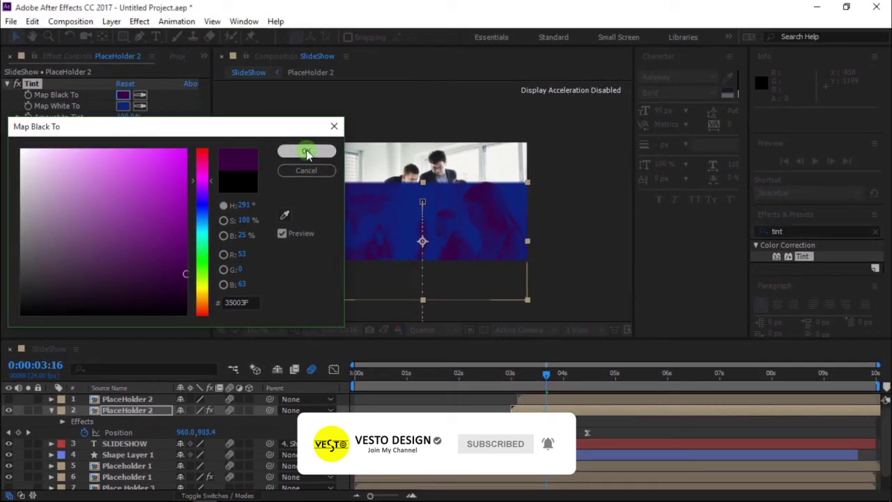
pyautogui.click(349, 103)
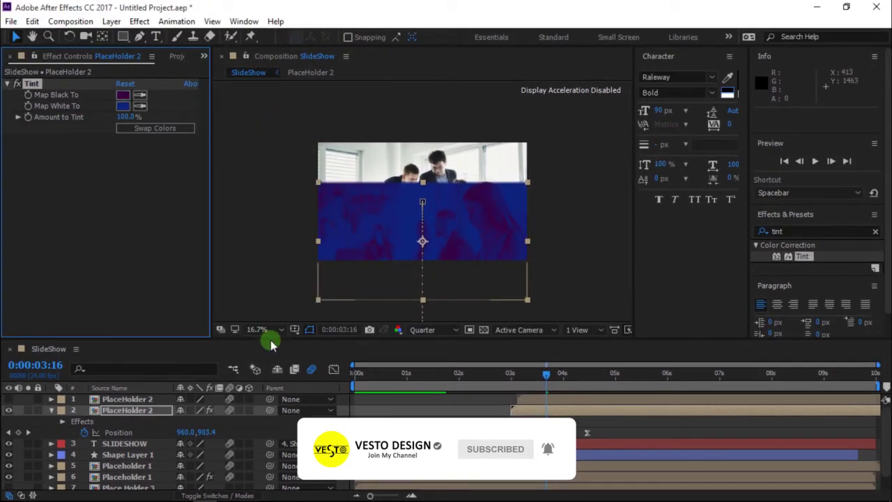
# Make the upper PlaceHolder 2 copy visible again and preview the transition from about 0:00:02:20.
pyautogui.click(10, 400)
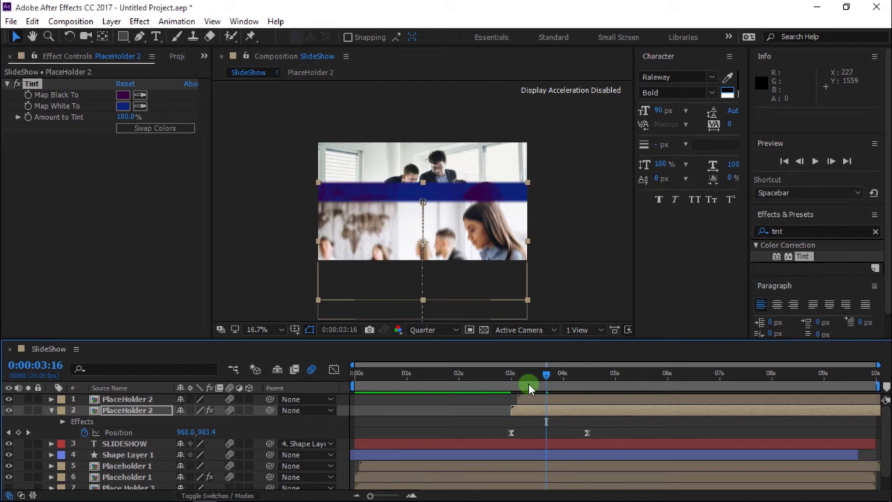
pyautogui.moveTo(529, 388); pyautogui.dragTo(507, 386)
pyautogui.press('space')
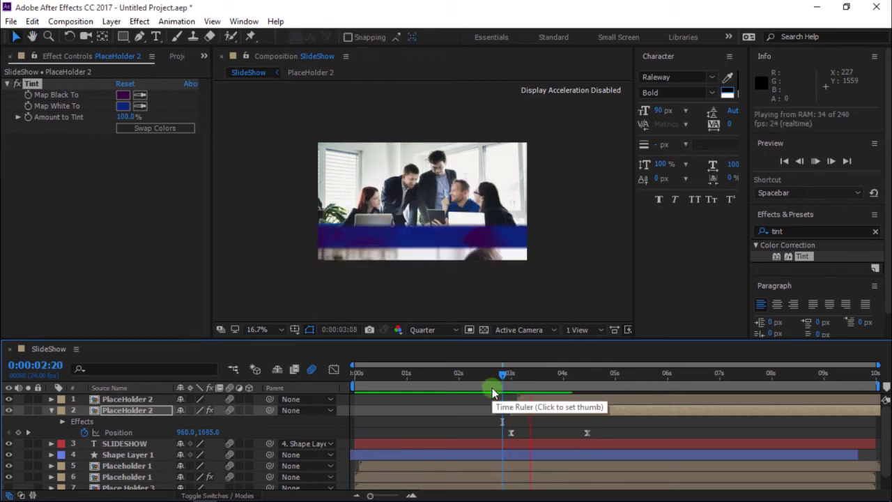
pyautogui.press('space')
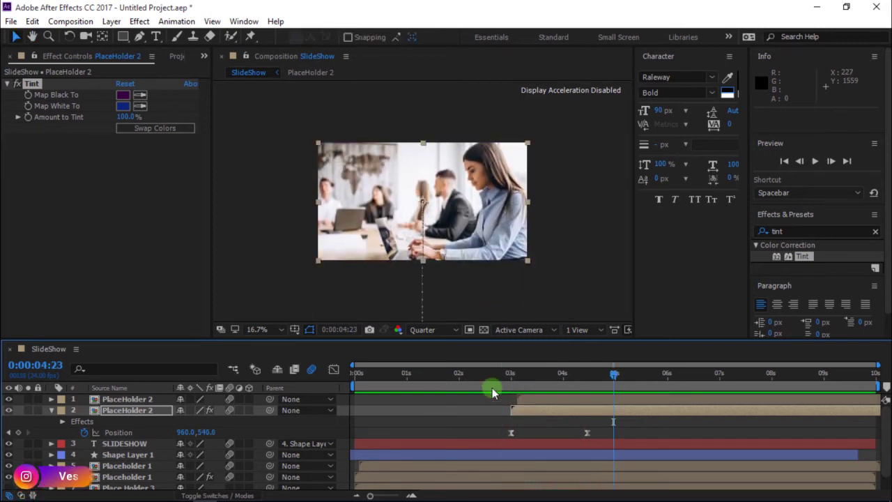
# Pre-compose the SLIDESHOW, Shape Layer 1 and both Placeholder 1 layers as Pre-comp 1, and shift both PlaceHolder 2 layers to start at about 3.1 seconds.
pyautogui.click(503, 438)
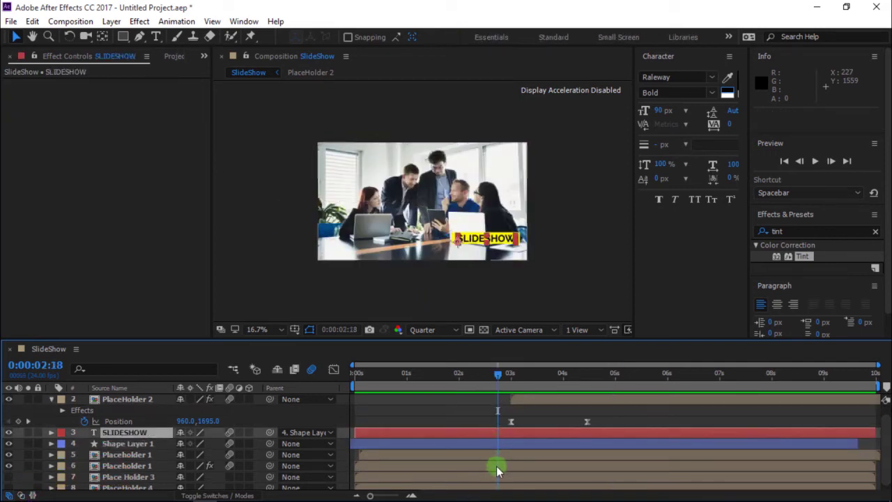
pyautogui.keyDown('shift'); pyautogui.click(498, 469); pyautogui.keyUp('shift')
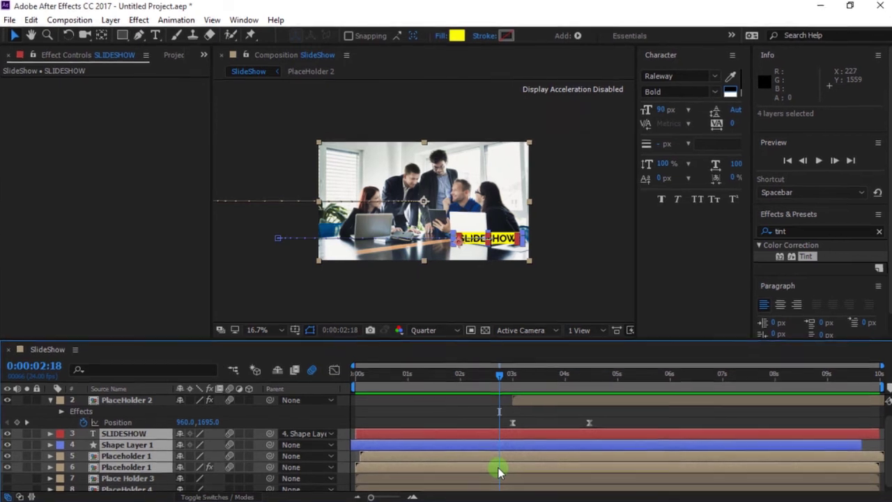
pyautogui.hotkey('ctrl', 'shift', 'c')
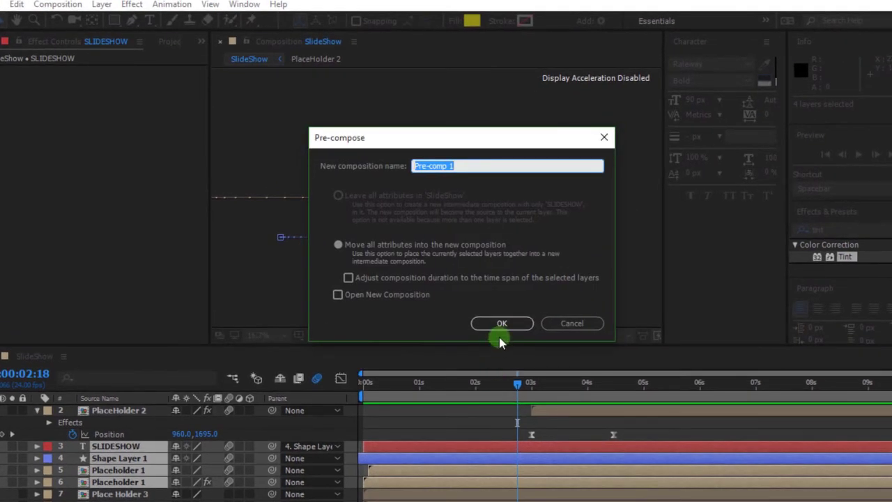
pyautogui.click(501, 325)
pyautogui.moveTo(547, 423); pyautogui.dragTo(553, 425)
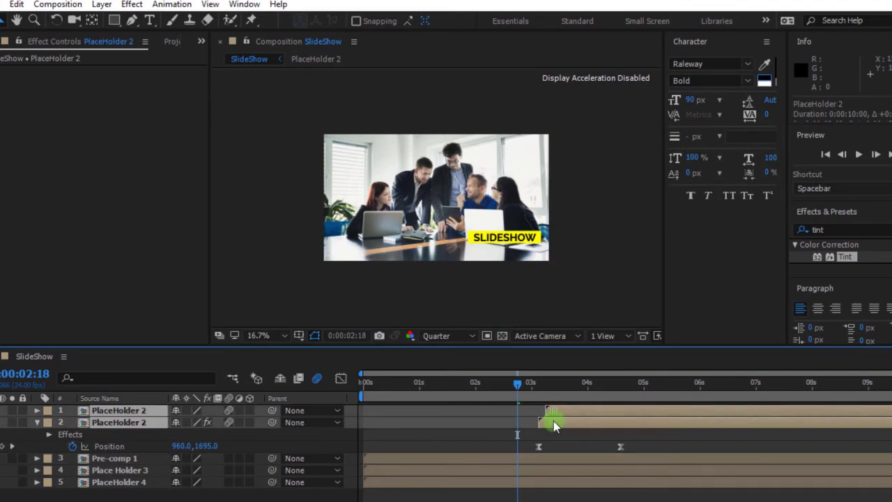
# Keyframe Pre-comp 1's Scale from 100% at about 0:00:02:13 to 111% at 0:00:06:12.
pyautogui.click(523, 458)
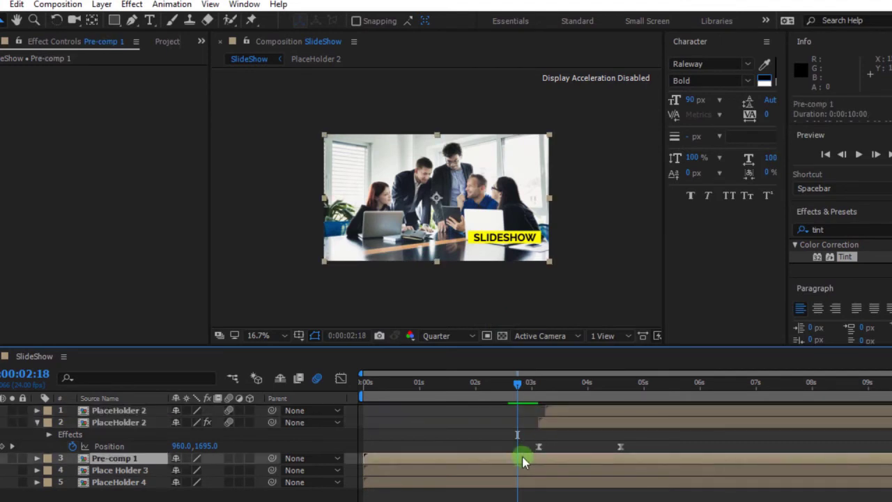
pyautogui.press('s')
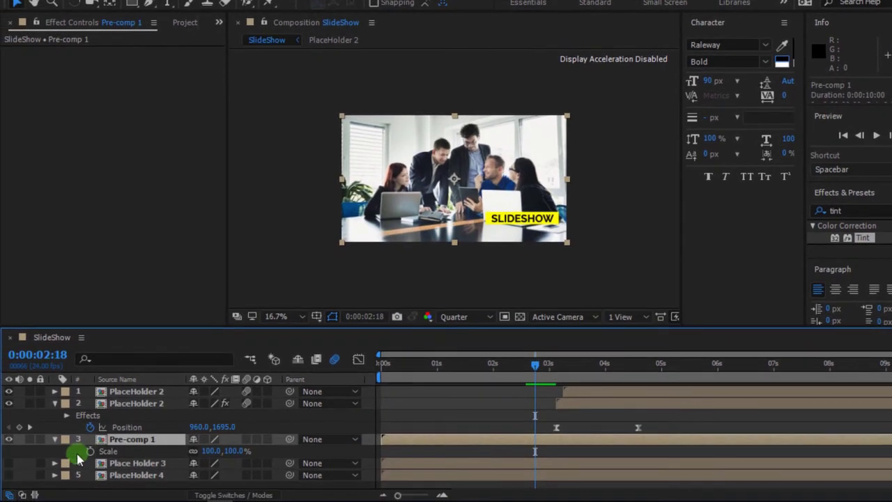
pyautogui.click(90, 452)
pyautogui.moveTo(534, 380); pyautogui.dragTo(512, 379)
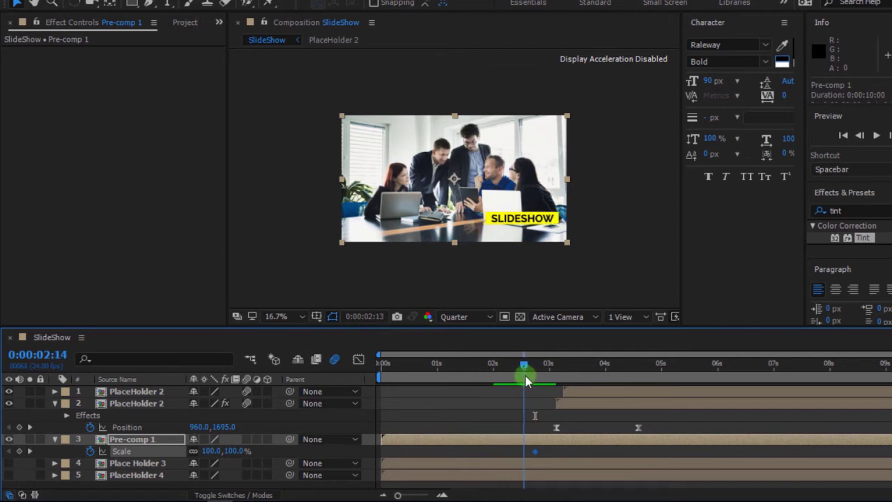
pyautogui.click(533, 440)
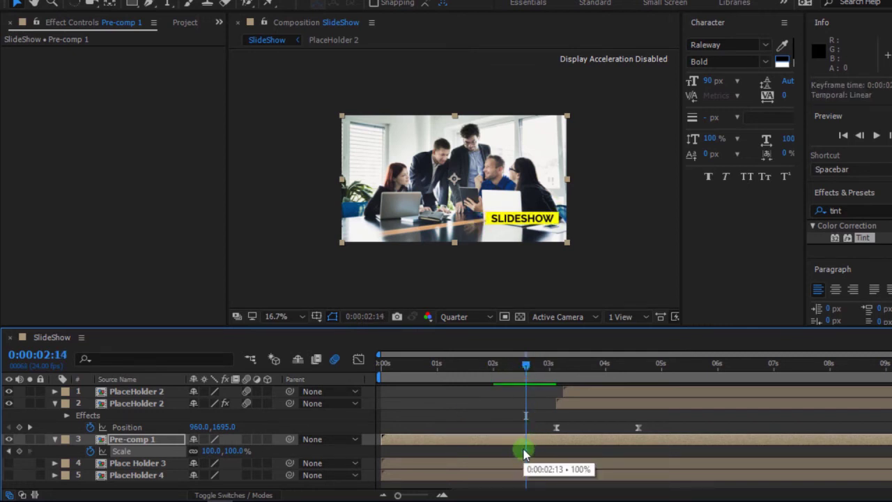
pyautogui.moveTo(563, 362); pyautogui.dragTo(740, 378)
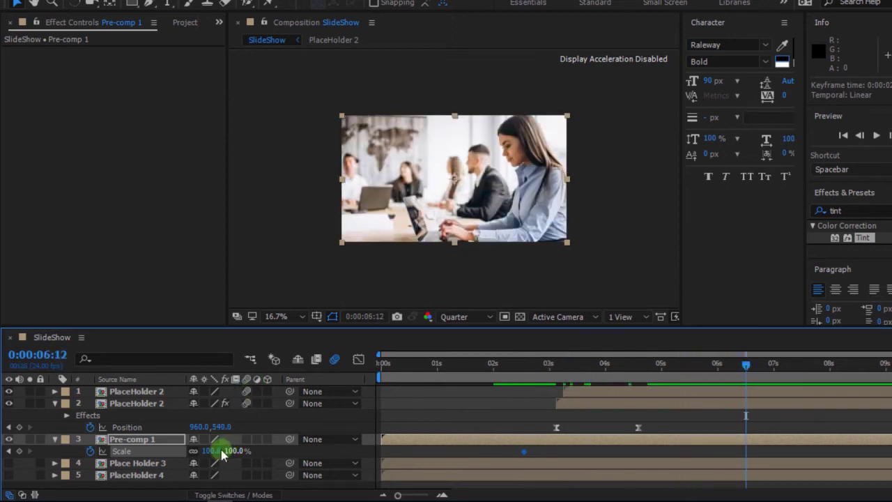
pyautogui.moveTo(212, 451); pyautogui.dragTo(218, 450)
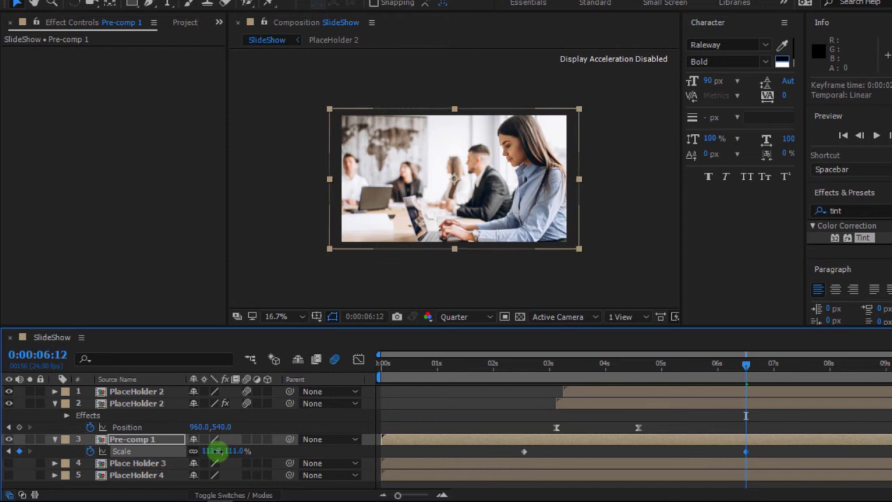
# Preview the SlideShow composition from the start through the first transition to about 0:00:03:13.
pyautogui.click(388, 364)
pyautogui.click(336, 360)
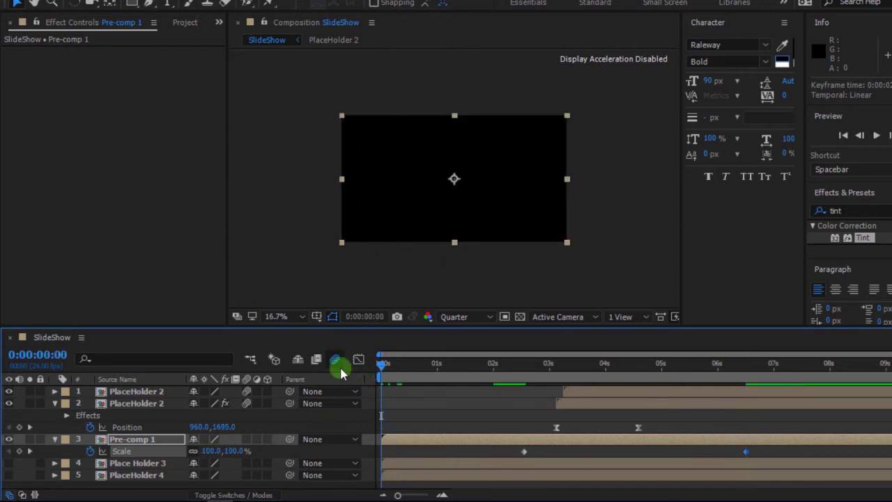
pyautogui.press('space')
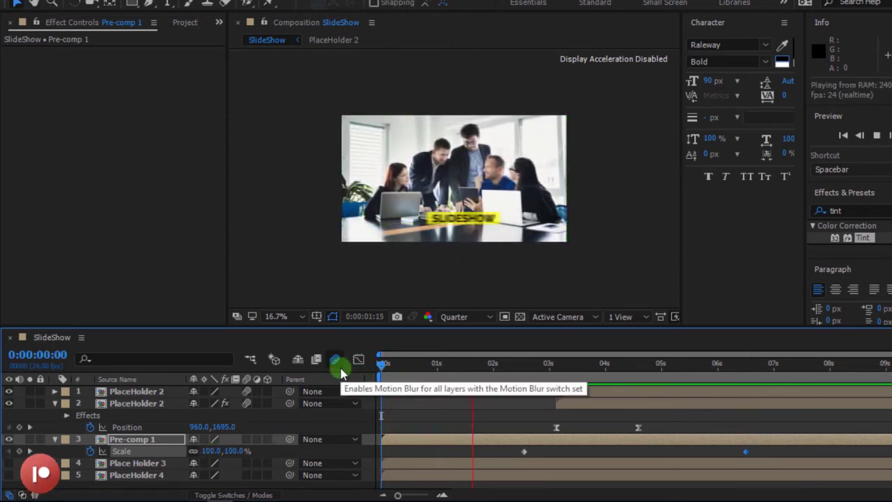
pyautogui.press('space')
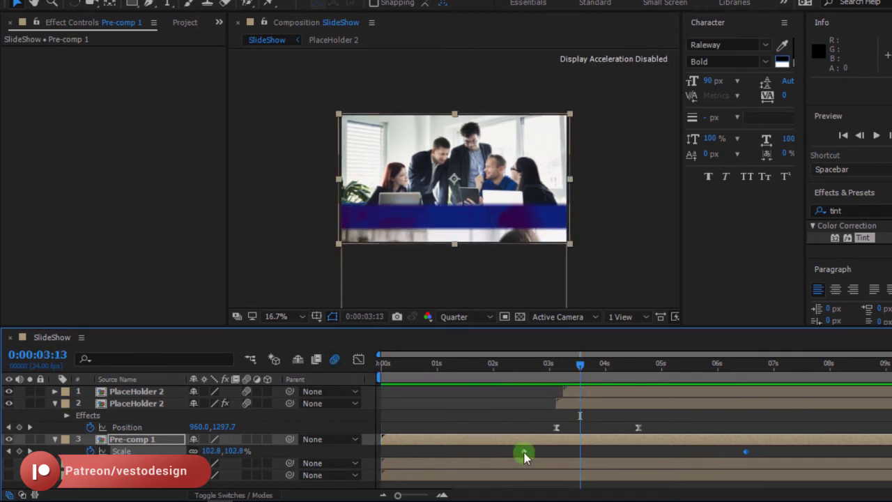
# Move Pre-comp 1's first Scale keyframe earlier to about 2.1 seconds and preview the transition from 0:00:01:14.
pyautogui.moveTo(523, 454); pyautogui.dragTo(501, 453)
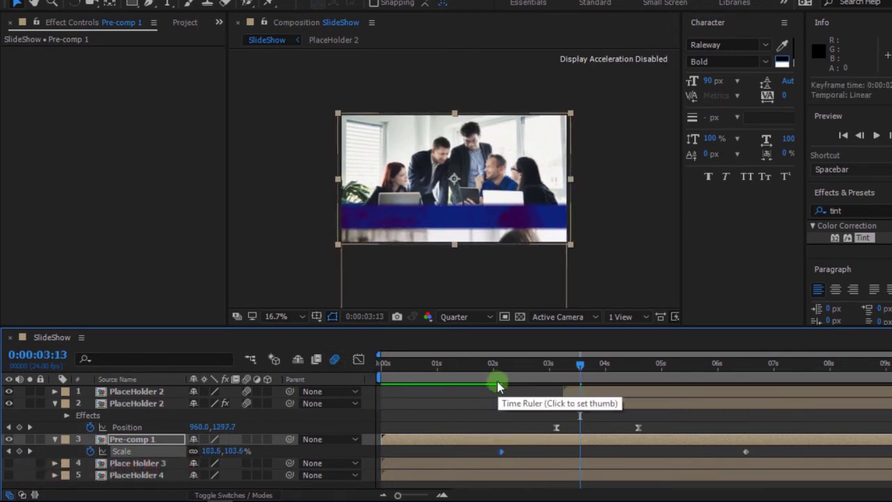
pyautogui.moveTo(498, 386); pyautogui.dragTo(470, 373)
pyautogui.press('space')
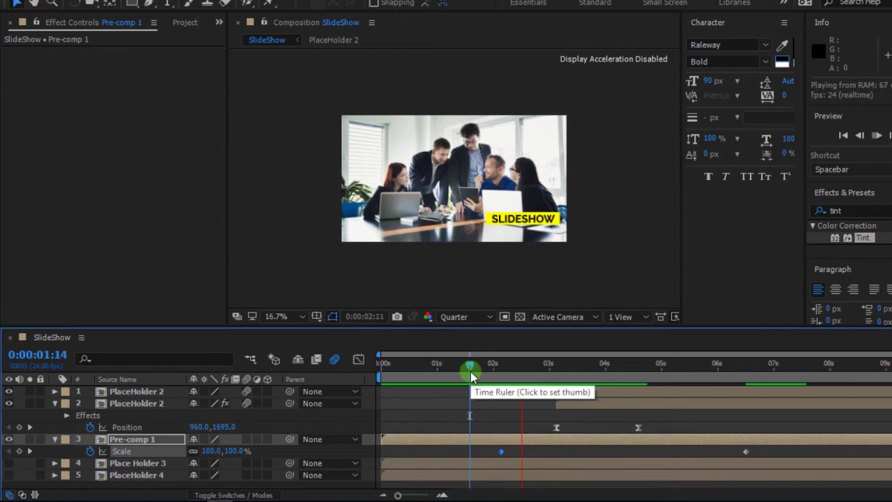
pyautogui.press('space')
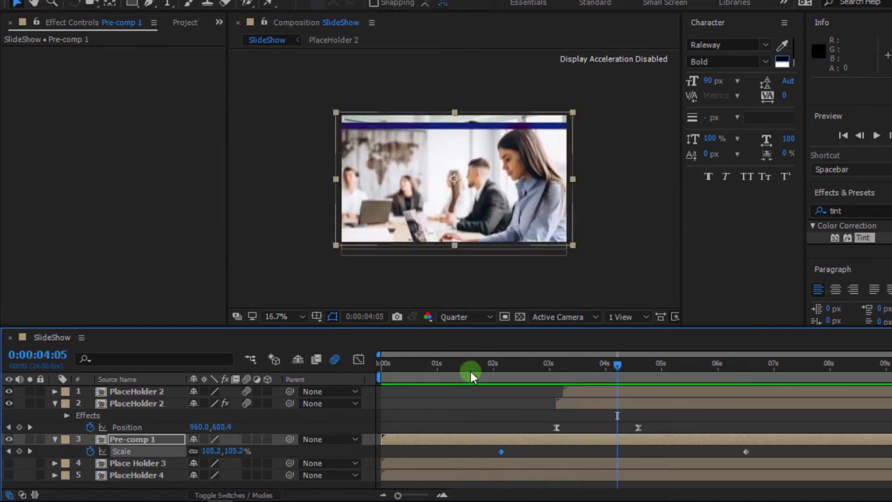
# Draw a rectangle about 570 by 102 px over the second image's upper-left area and fill it with orange FF9C00.
pyautogui.click(575, 406)
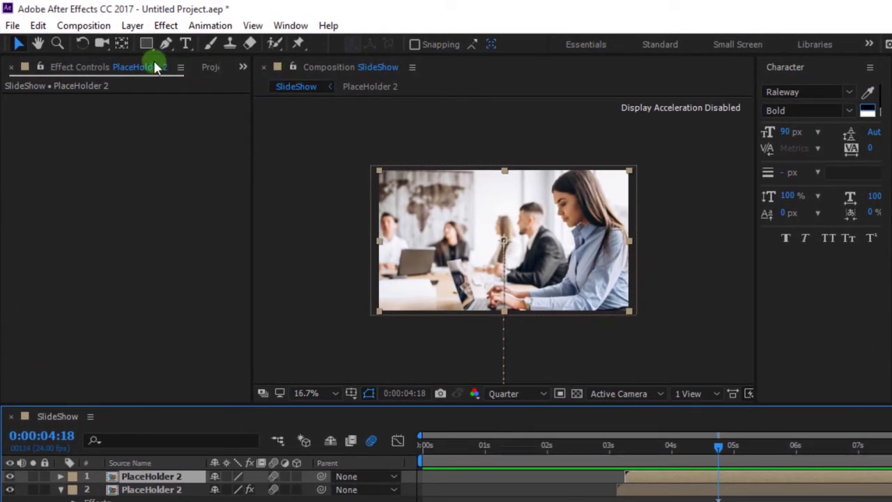
pyautogui.click(146, 44)
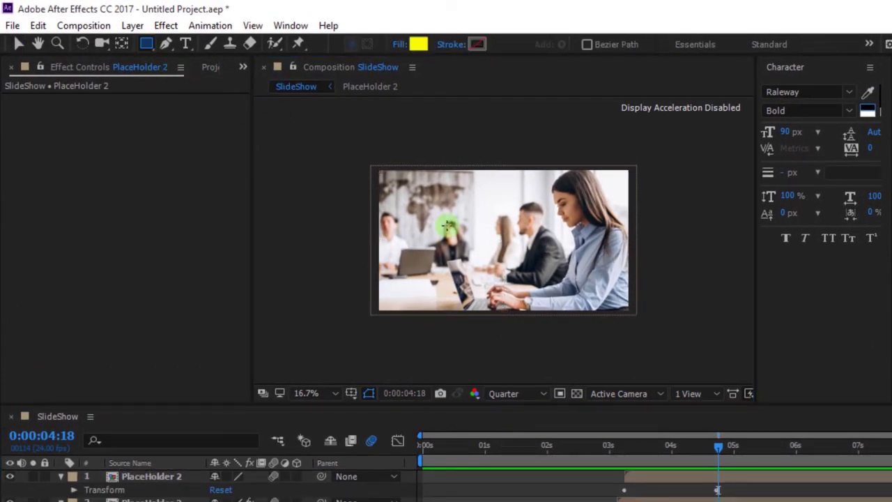
pyautogui.moveTo(392, 215); pyautogui.dragTo(468, 225)
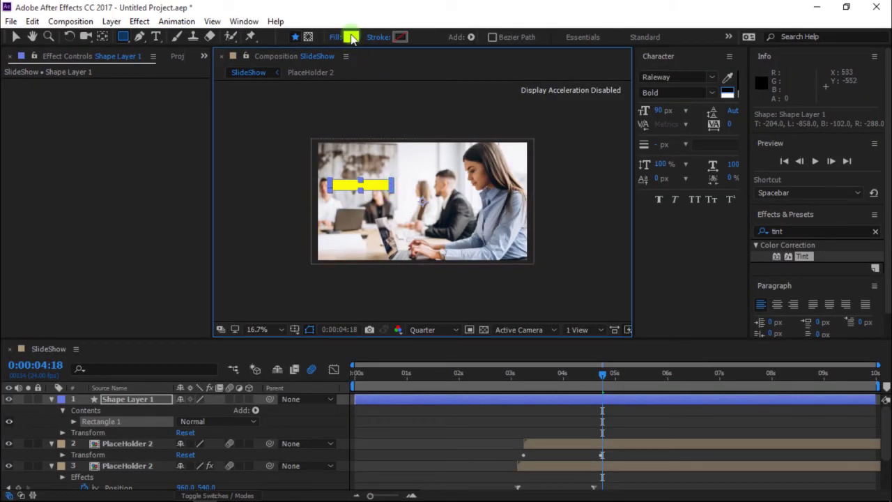
pyautogui.click(352, 38)
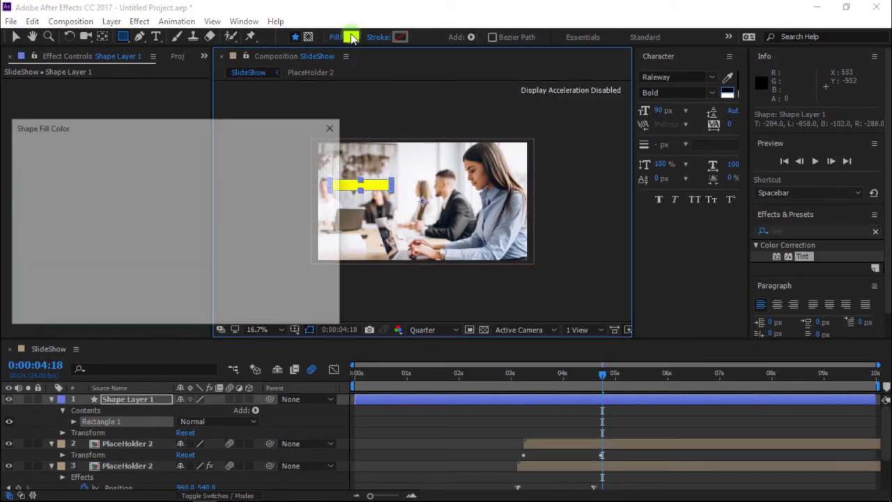
pyautogui.click(206, 302)
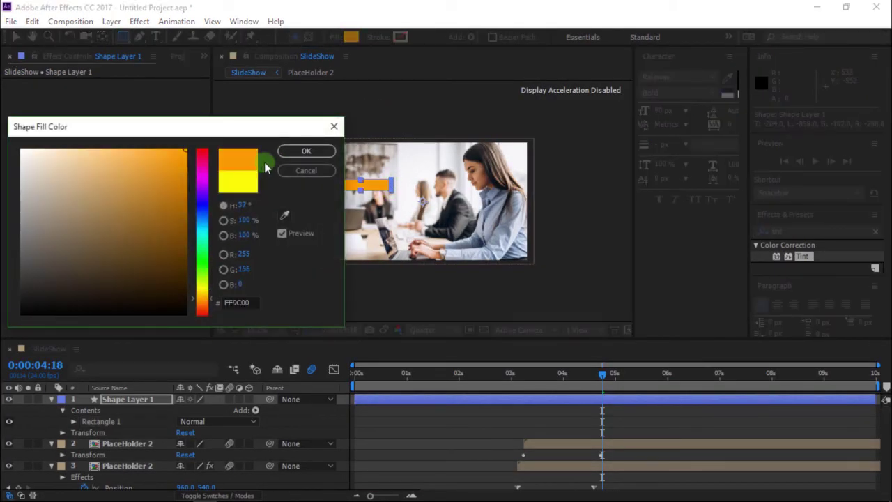
pyautogui.click(288, 151)
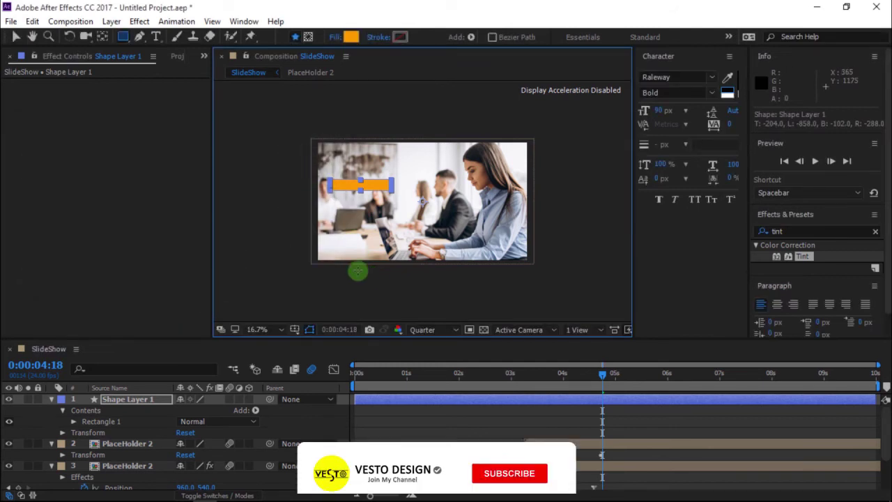
pyautogui.click(16, 36)
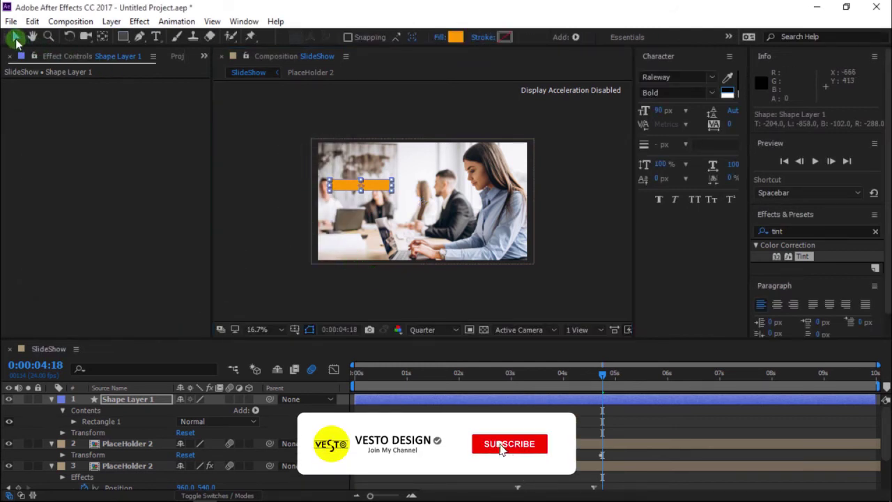
pyautogui.click(312, 276)
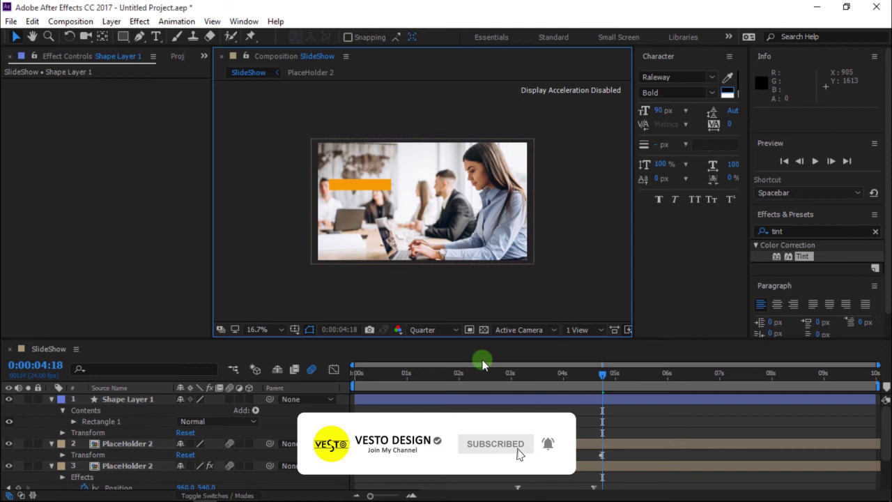
# Add the text SLIDESHOW and place it over the orange rectangle.
pyautogui.click(159, 38)
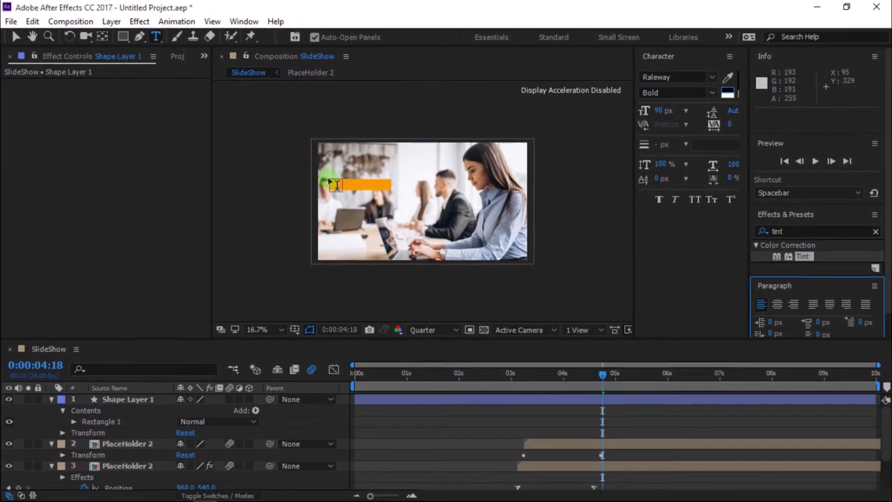
pyautogui.click(335, 184)
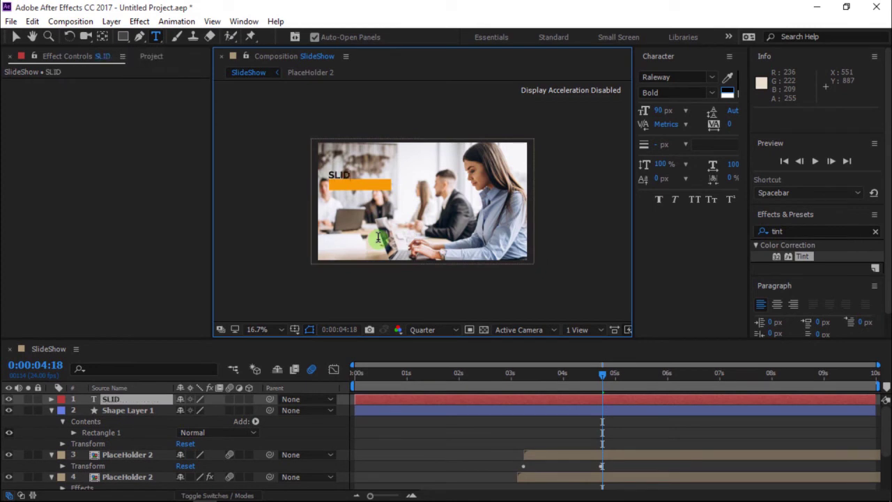
pyautogui.click(15, 38)
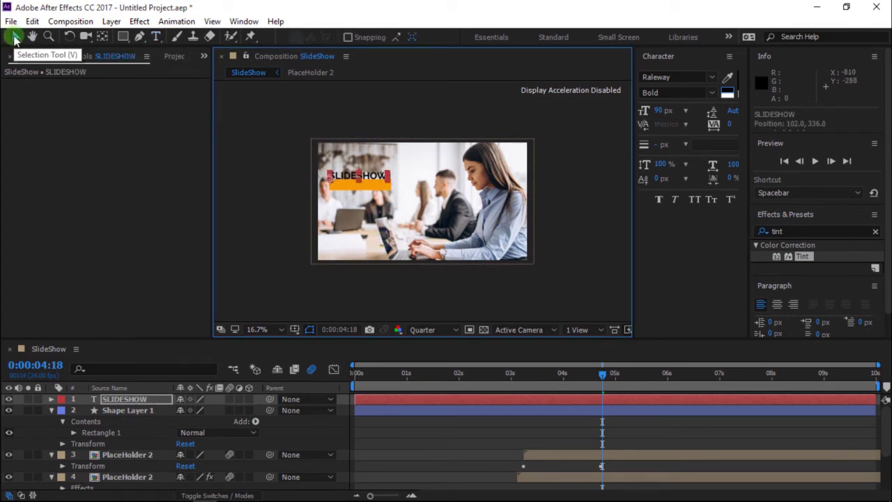
pyautogui.click(371, 300)
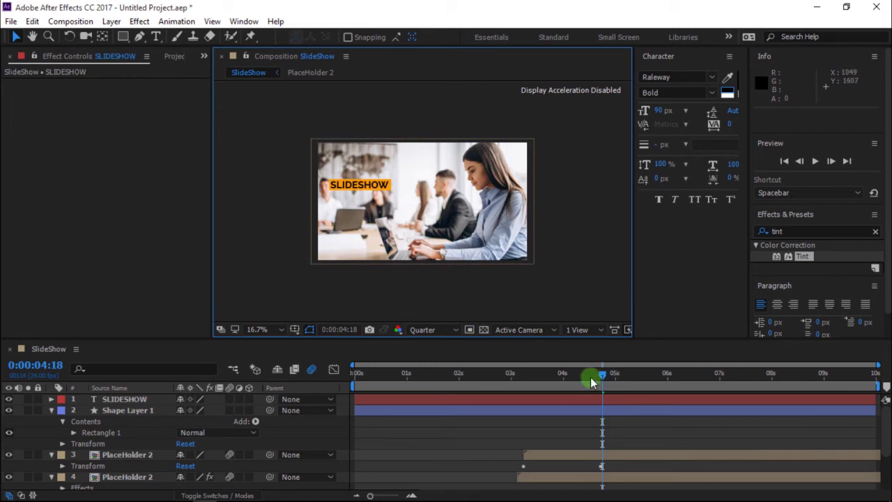
# Keyframe the orange rectangle's Position from 960, 540 at 0:00:04:13 down to 960, 1368 below the frame at about 5.8 seconds.
pyautogui.moveTo(590, 377)
pyautogui.mouseDown()
pyautogui.moveTo(577, 376)
pyautogui.moveTo(591, 378)
pyautogui.mouseUp()
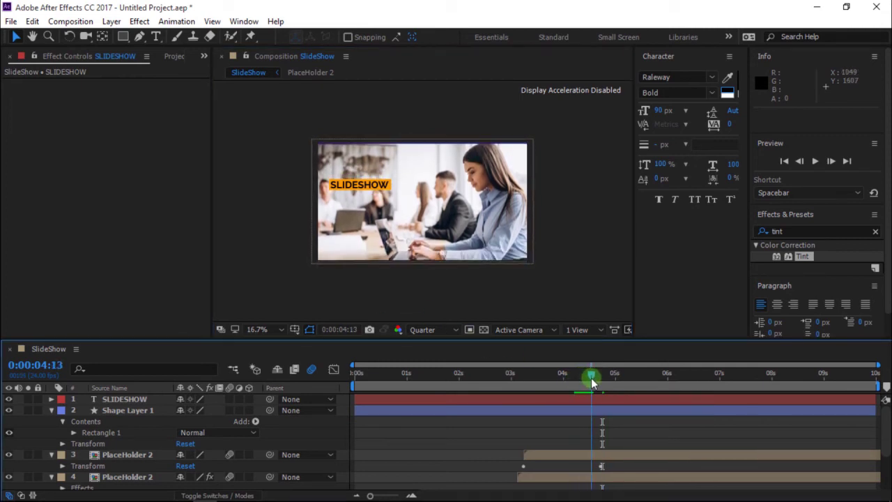
pyautogui.click(594, 412)
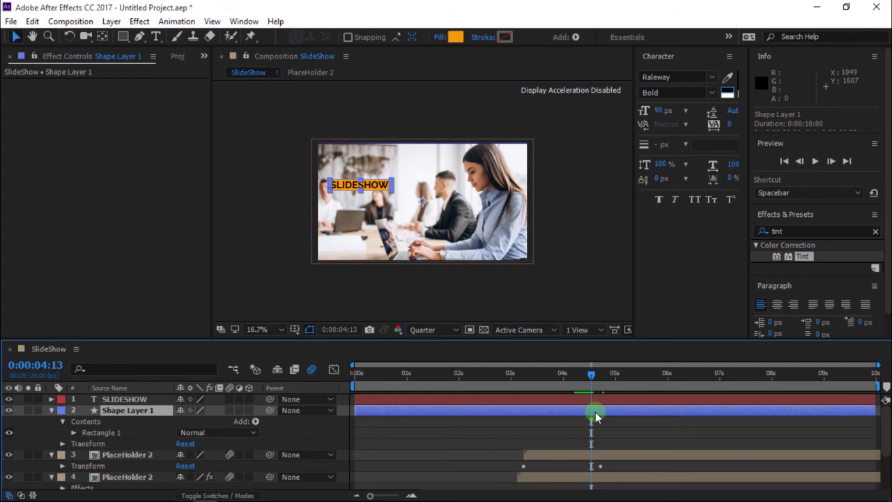
pyautogui.press('p')
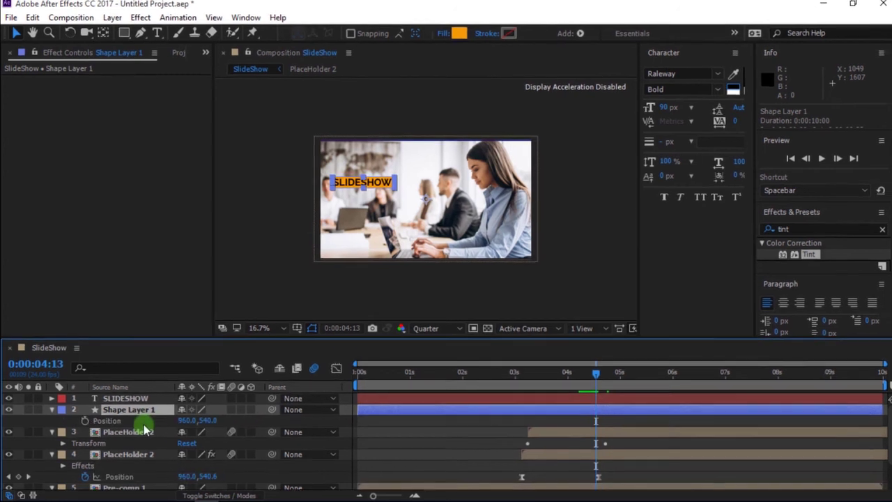
pyautogui.click(85, 420)
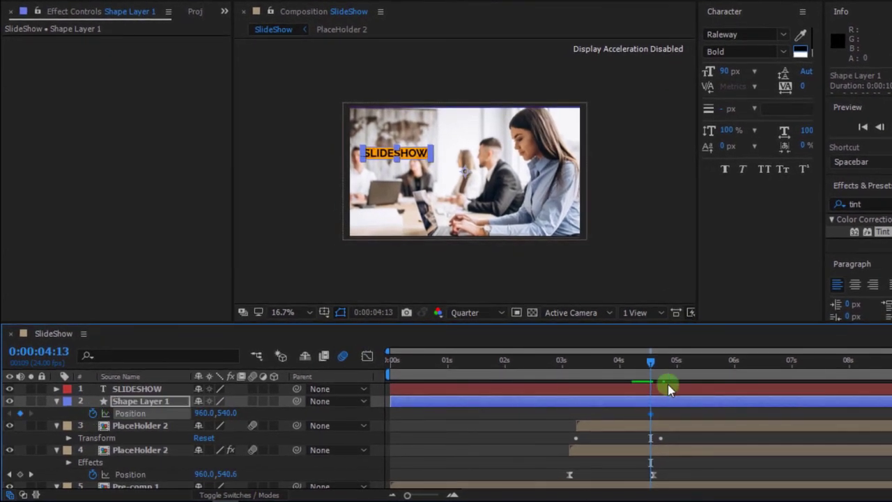
pyautogui.moveTo(660, 368); pyautogui.dragTo(706, 374)
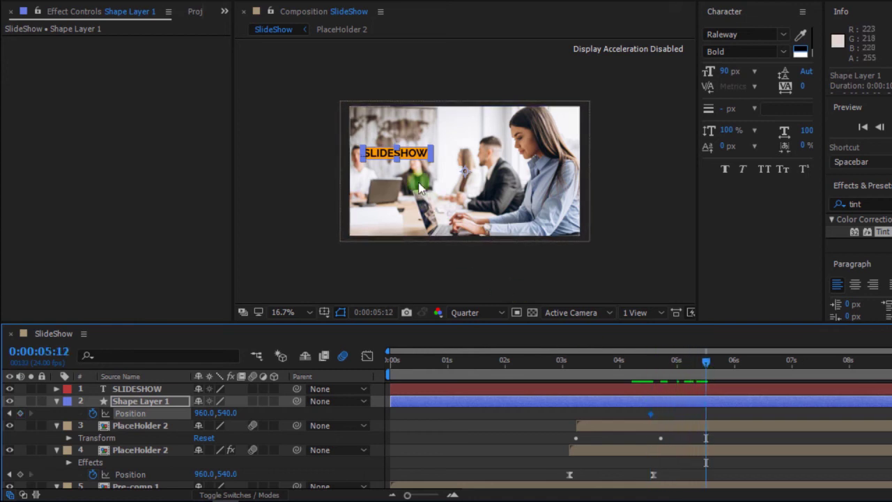
pyautogui.moveTo(467, 179); pyautogui.dragTo(465, 271)
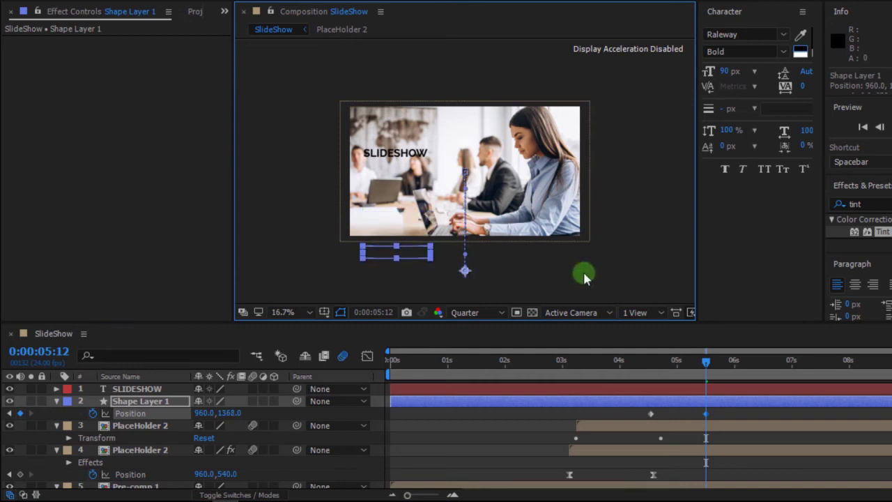
pyautogui.moveTo(707, 418); pyautogui.dragTo(721, 418)
# Preview the orange rectangle's movement from 0:00:03:12.
pyautogui.click(661, 369)
pyautogui.click(589, 368)
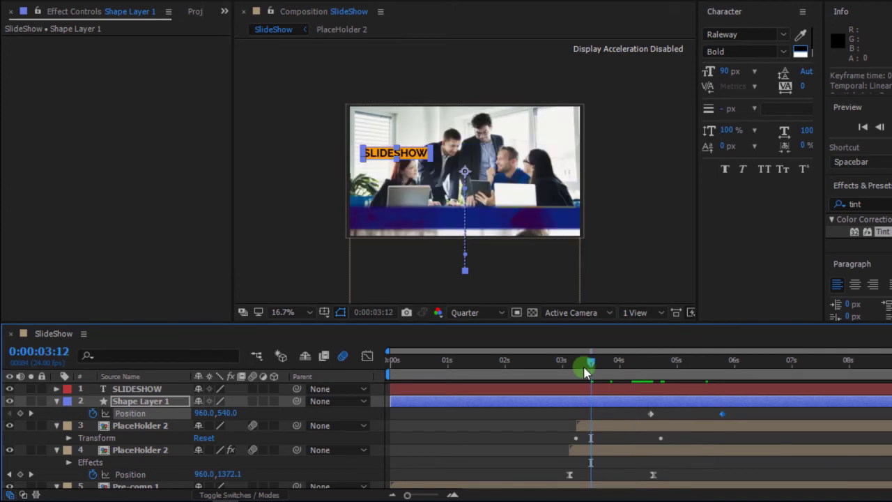
pyautogui.press('space')
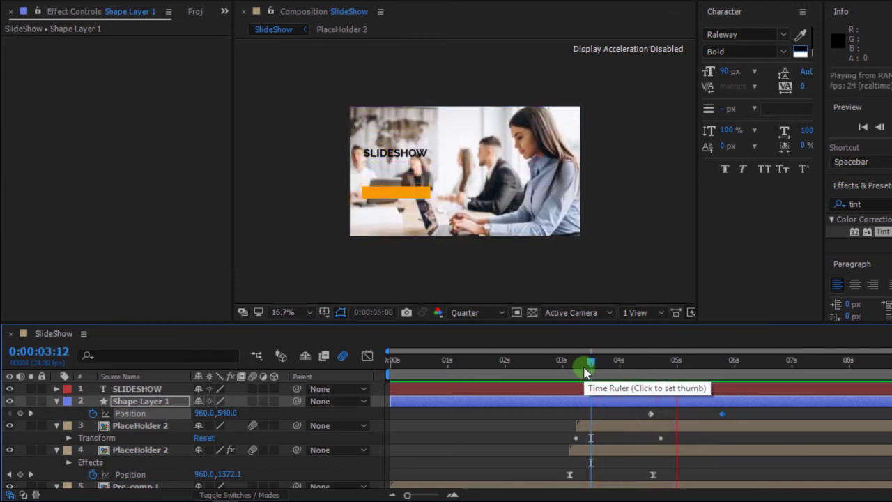
pyautogui.press('space')
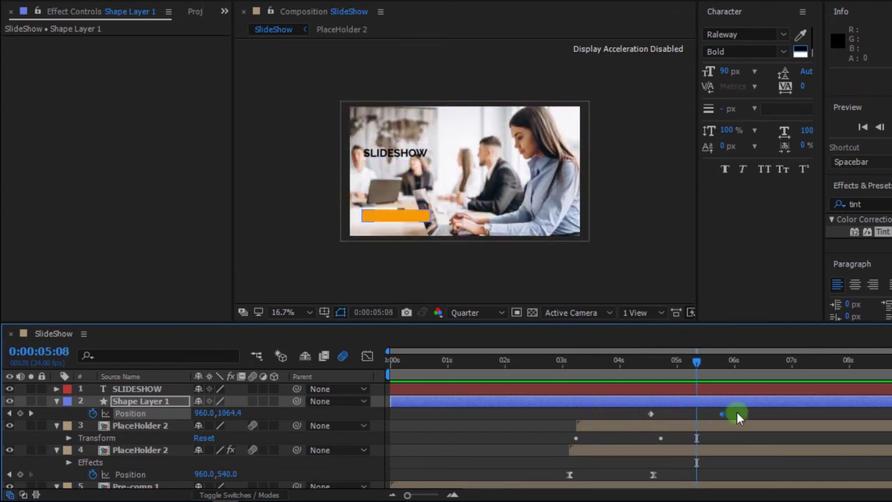
# Time-reverse the orange rectangle's two Position keyframes and preview the motion from 0:00:04:06.
pyautogui.moveTo(736, 411); pyautogui.dragTo(650, 420)
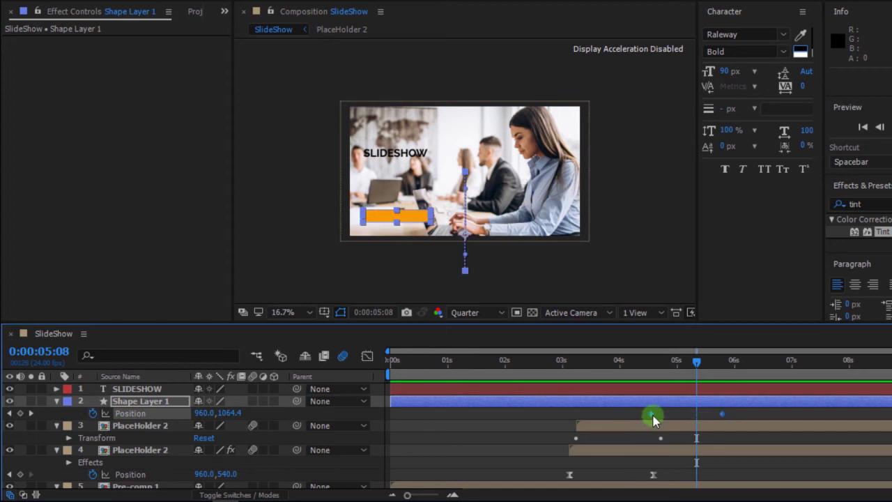
pyautogui.rightClick(650, 417)
pyautogui.moveTo(686, 412)
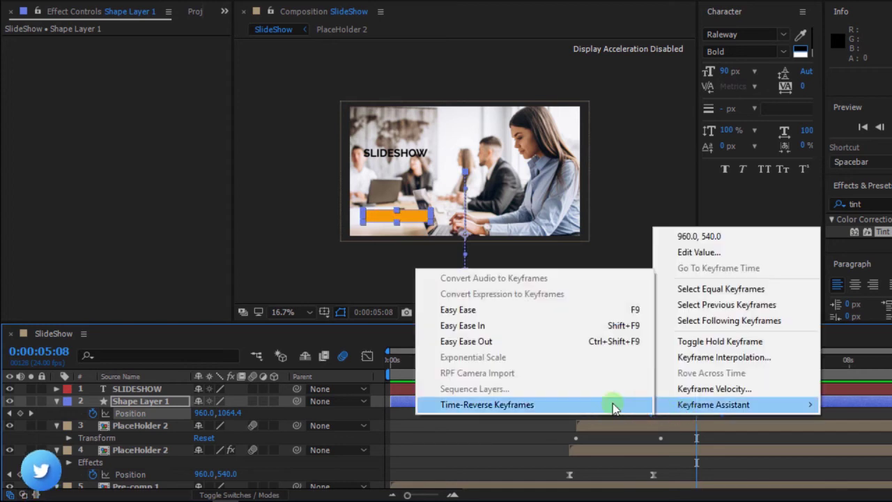
pyautogui.click(549, 405)
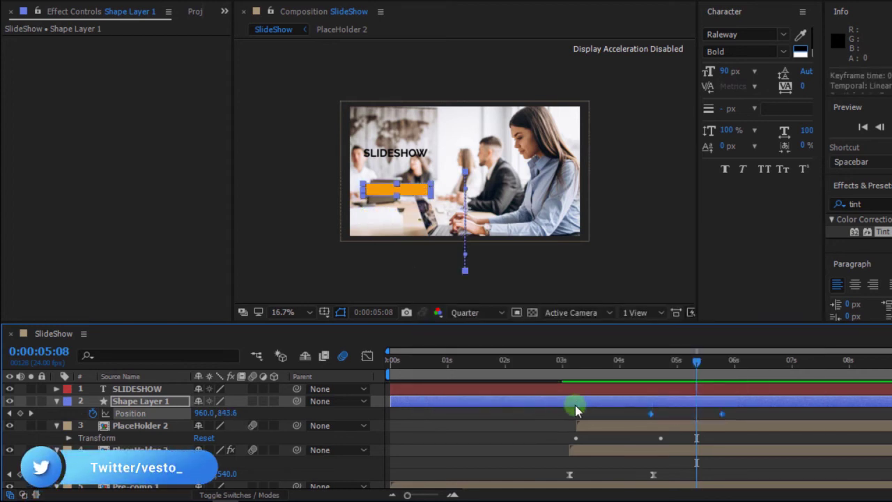
pyautogui.moveTo(686, 371); pyautogui.dragTo(628, 372)
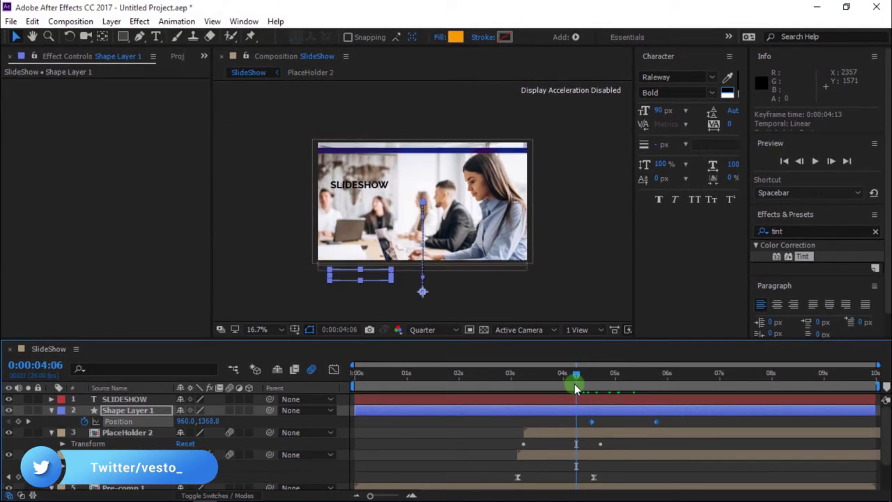
pyautogui.press('space')
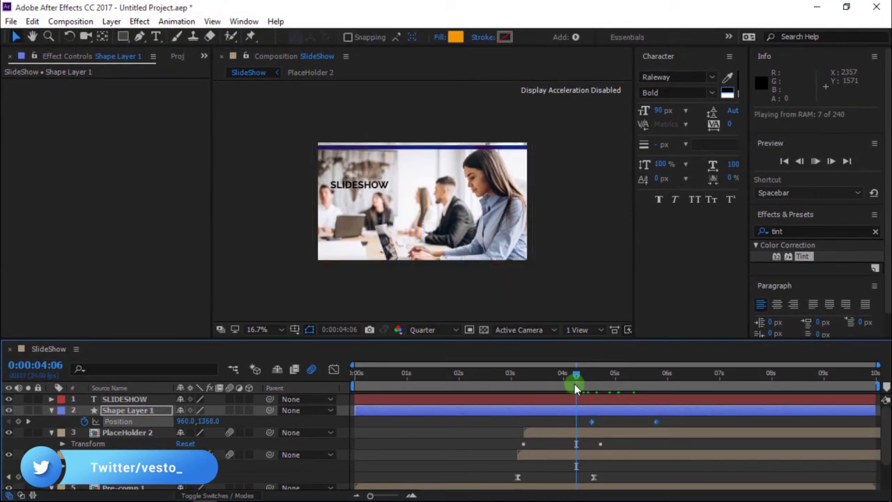
pyautogui.press('space')
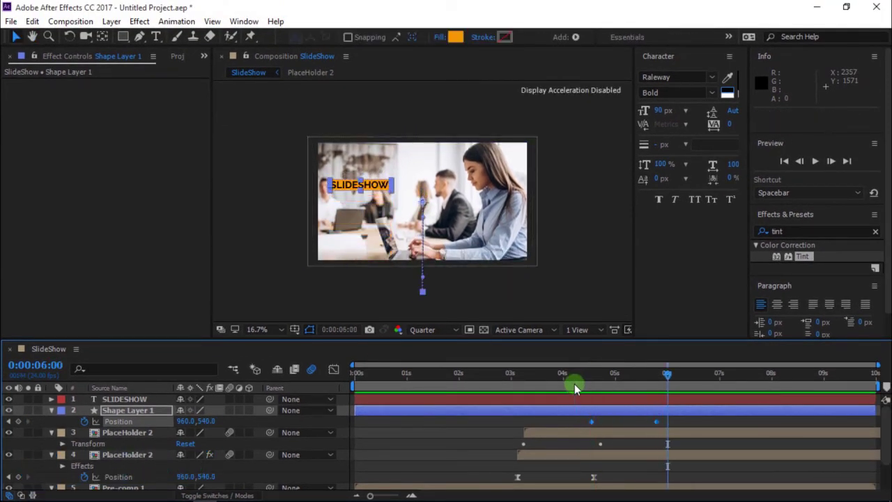
# Apply Easy Ease to both of the orange rectangle's Position keyframes.
pyautogui.rightClick(589, 423)
pyautogui.moveTo(623, 414)
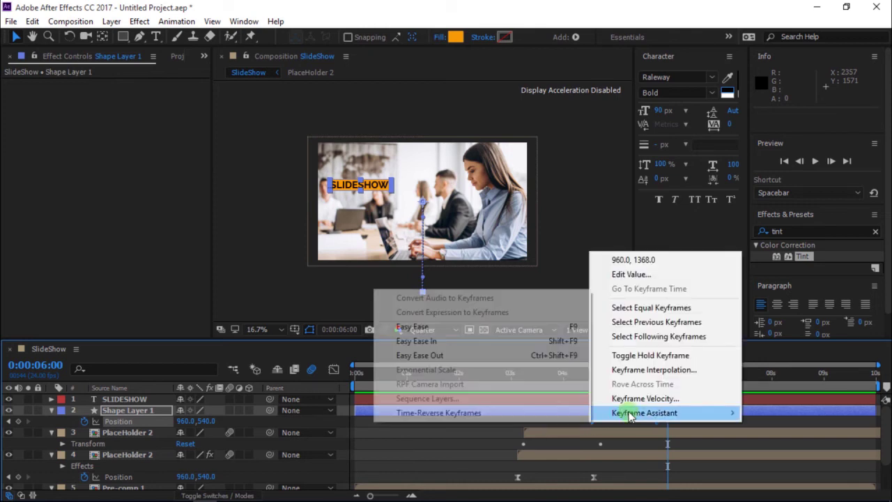
pyautogui.click(499, 328)
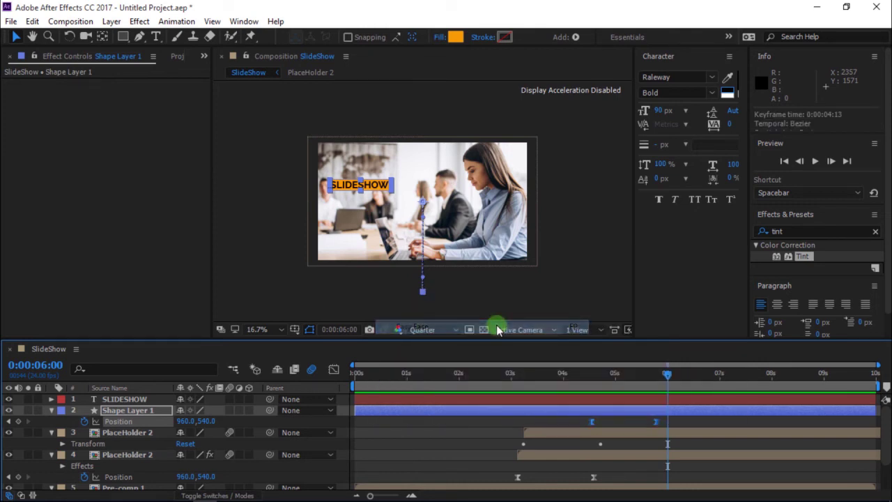
# Show the speed graph of the orange rectangle's Position keyframes.
pyautogui.click(335, 370)
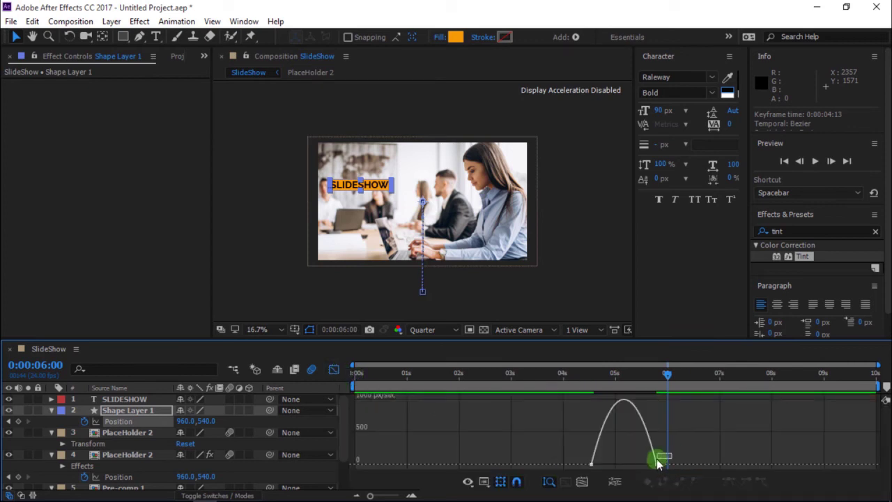
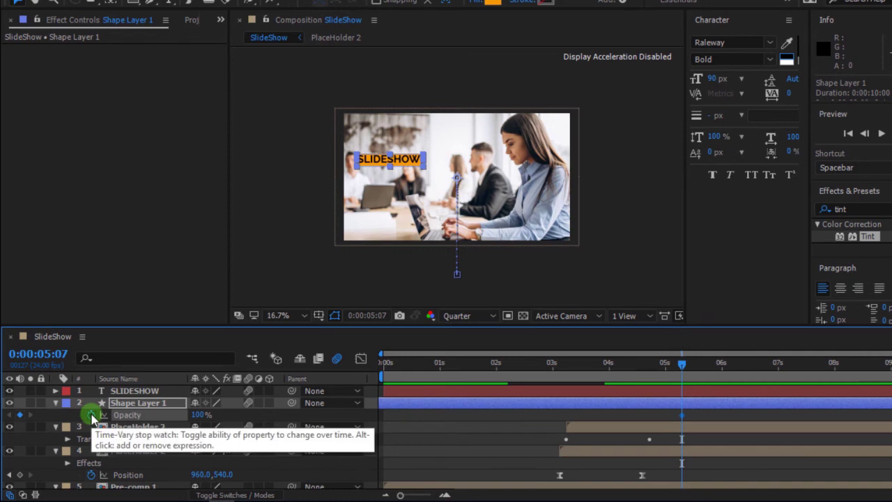
# Keyframe the orange rectangle's Opacity from 0% at 0:00:04:00 to 100% at 0:00:05:07 and preview the fade-in.
pyautogui.press('p')
pyautogui.hotkey('shift', 't')
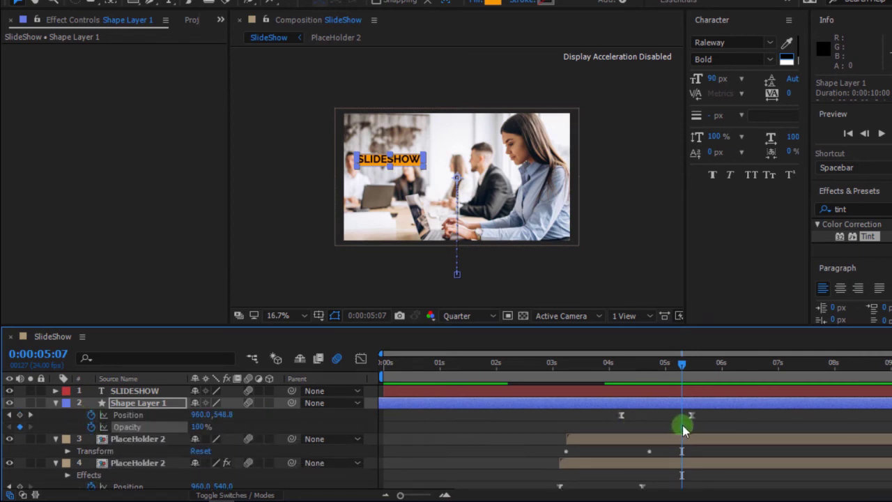
pyautogui.moveTo(667, 383); pyautogui.dragTo(610, 386)
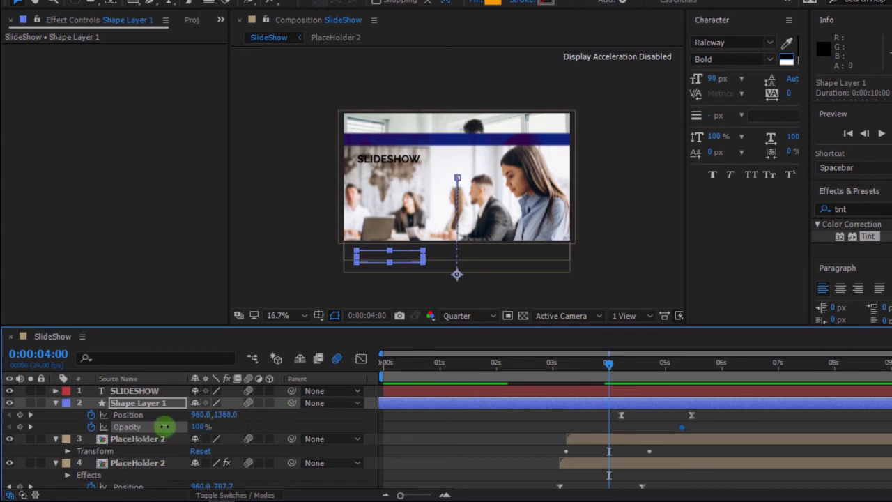
pyautogui.moveTo(165, 426); pyautogui.dragTo(64, 427)
pyautogui.press('space')
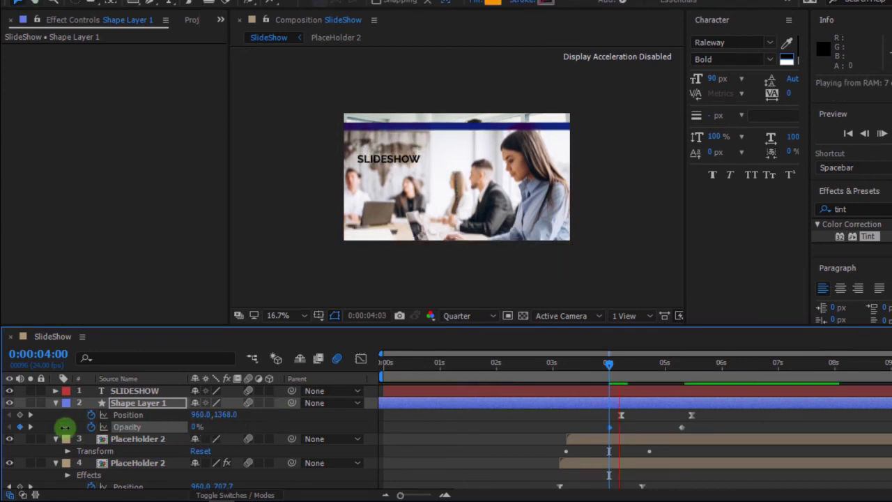
pyautogui.press('space')
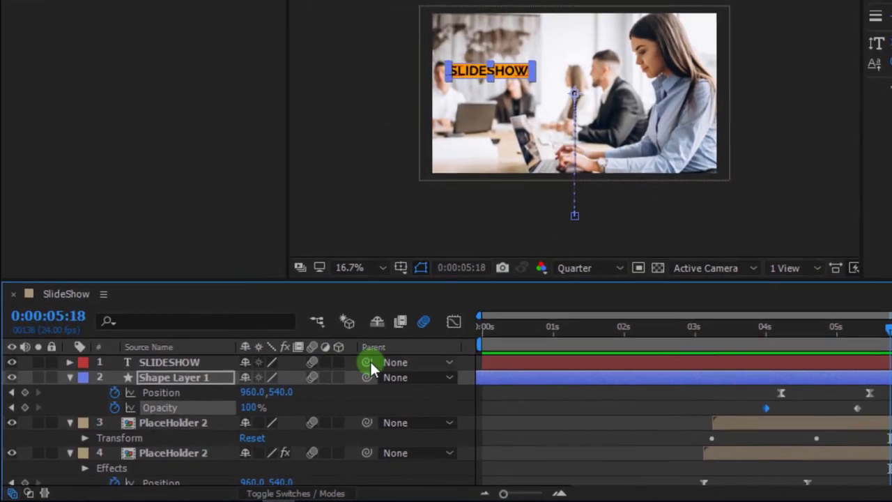
# Parent the SLIDESHOW text layer to the orange rectangle, Shape Layer 1, and preview the motion from 0:00:02:23.
pyautogui.moveTo(370, 359); pyautogui.dragTo(227, 380)
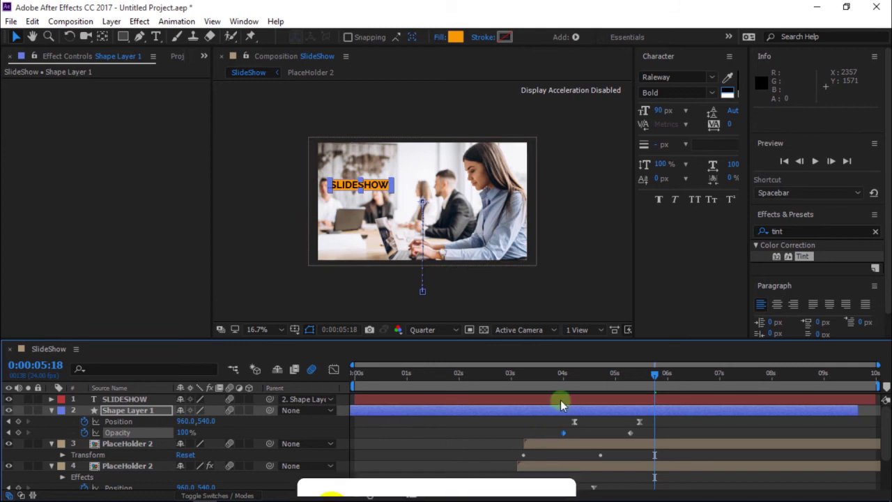
pyautogui.click(583, 402)
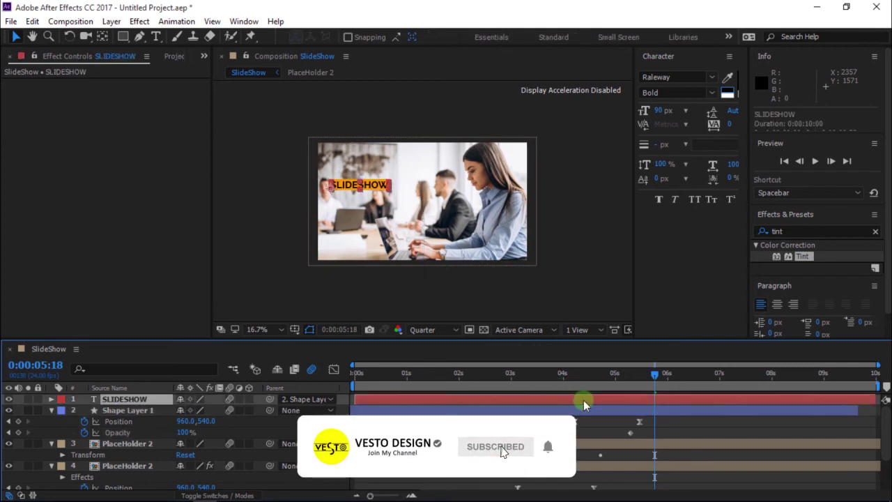
pyautogui.click(509, 383)
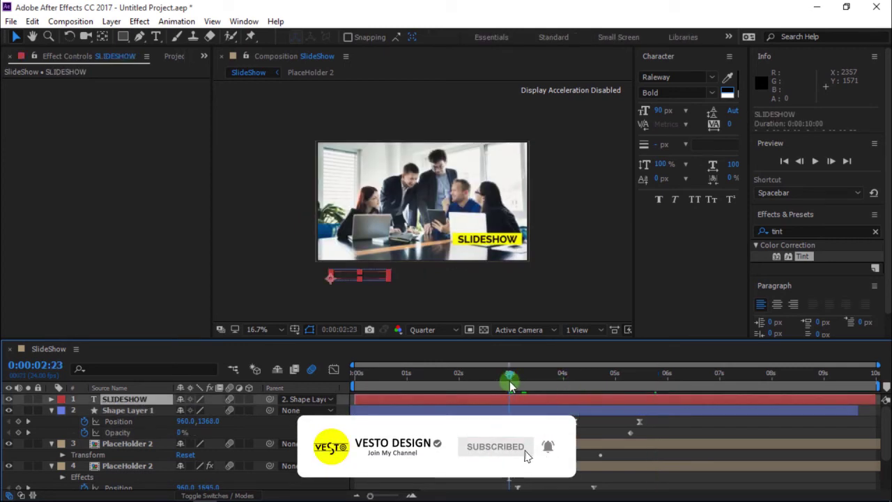
pyautogui.press('space')
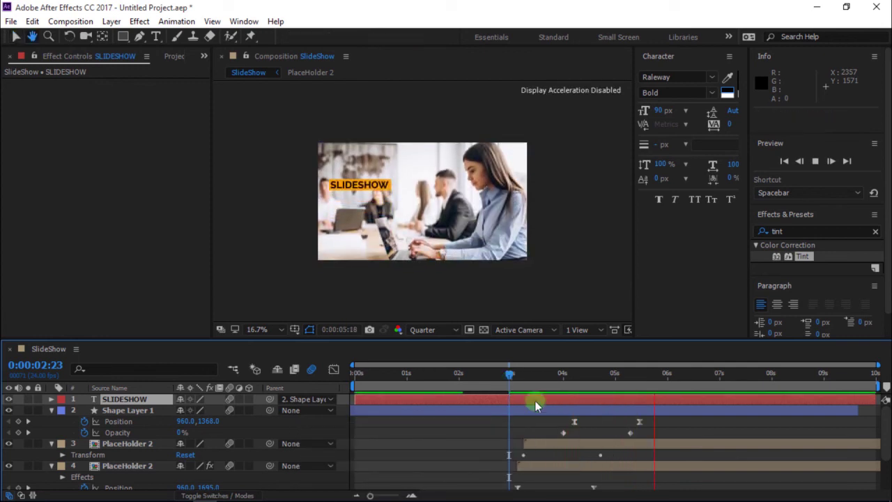
# Move the orange rectangle's last Position keyframe to 0:00:05:21 and last Opacity keyframe to 0:00:05:09, previewing from 0:00:03:05.
pyautogui.click(634, 425)
pyautogui.moveTo(641, 426); pyautogui.dragTo(657, 422)
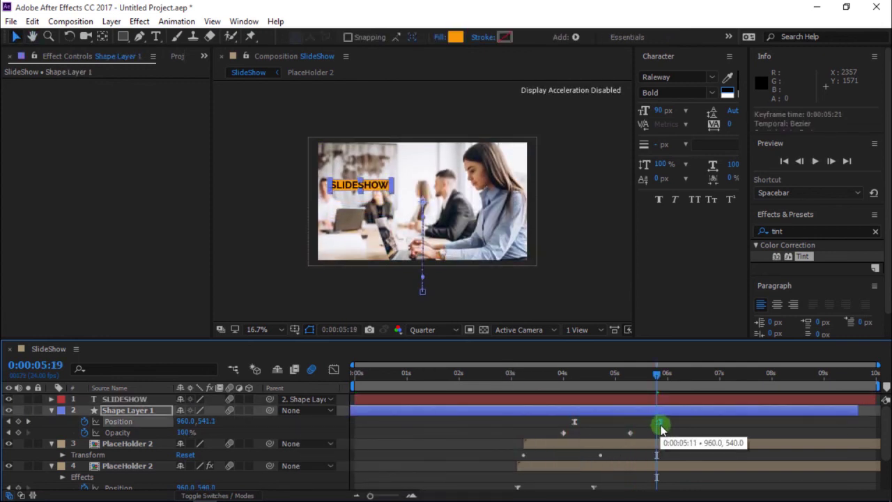
pyautogui.click(633, 434)
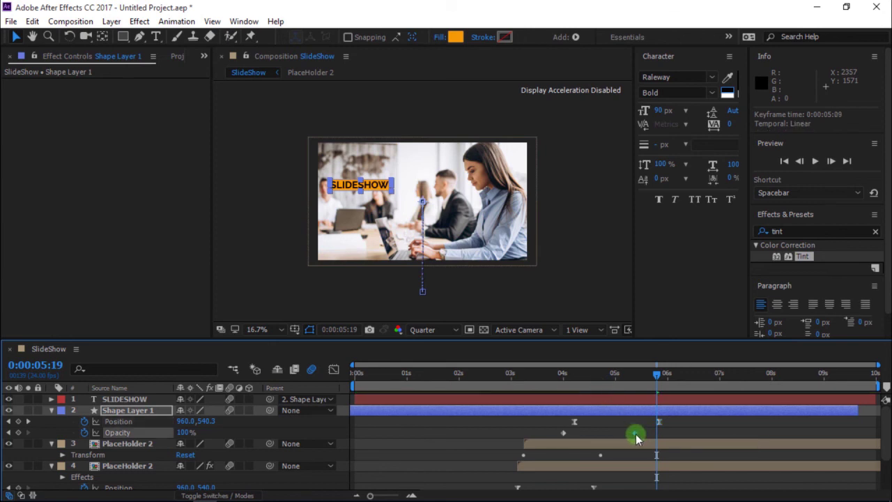
pyautogui.moveTo(607, 388); pyautogui.dragTo(520, 393)
pyautogui.press('space')
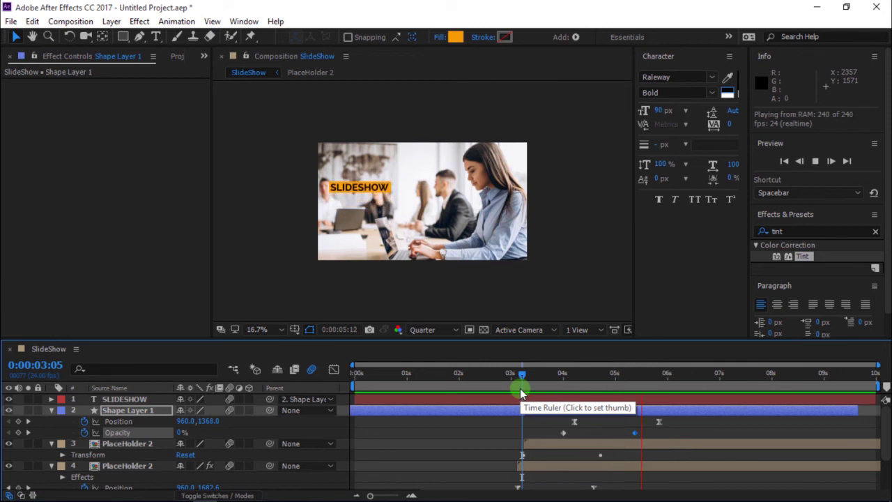
pyautogui.press('space')
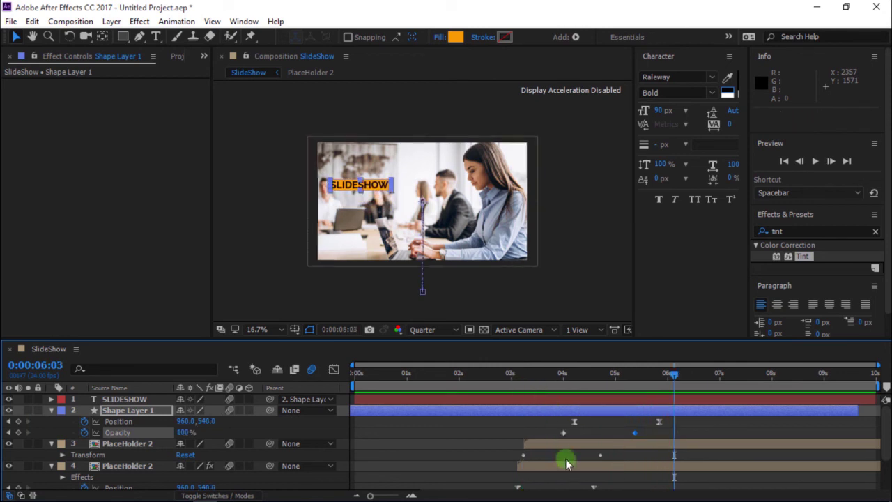
# Pre-compose the SLIDESHOW text, orange rectangle and both PlaceHolder 2 layers, moving all attributes into the new composition.
pyautogui.click(565, 401)
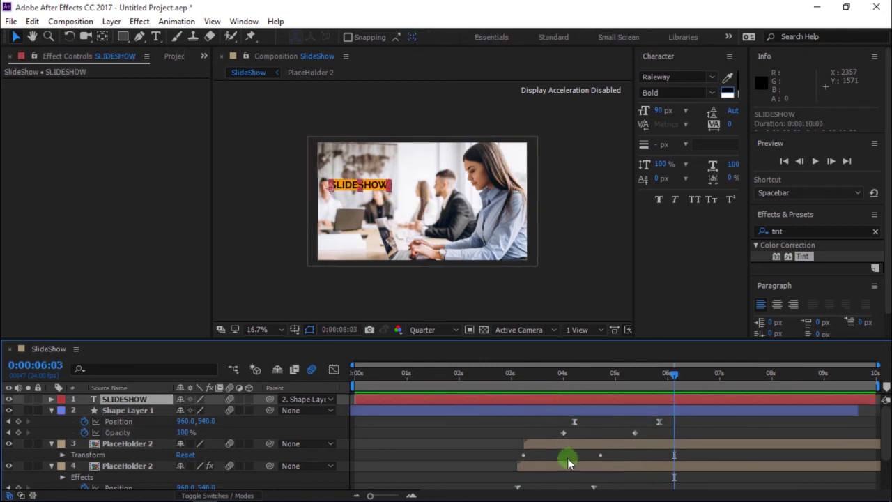
pyautogui.keyDown('shift'); pyautogui.click(570, 469); pyautogui.keyUp('shift')
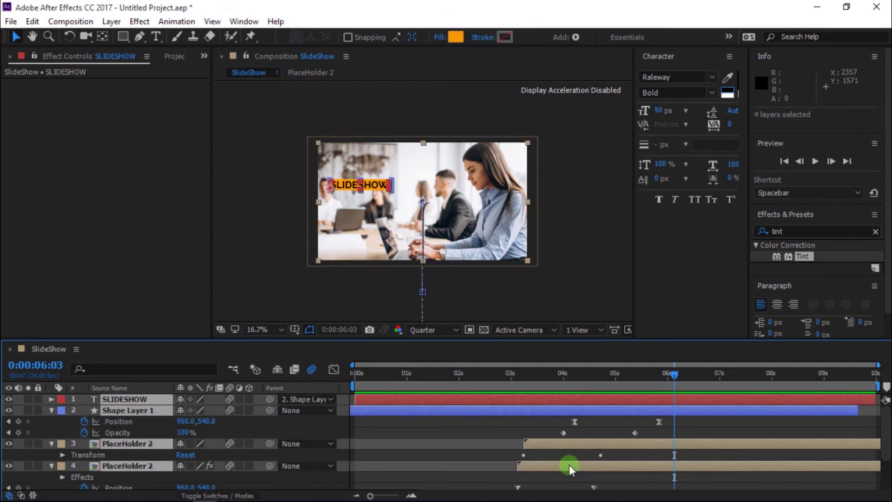
pyautogui.hotkey('ctrl', 'shift', 'c')
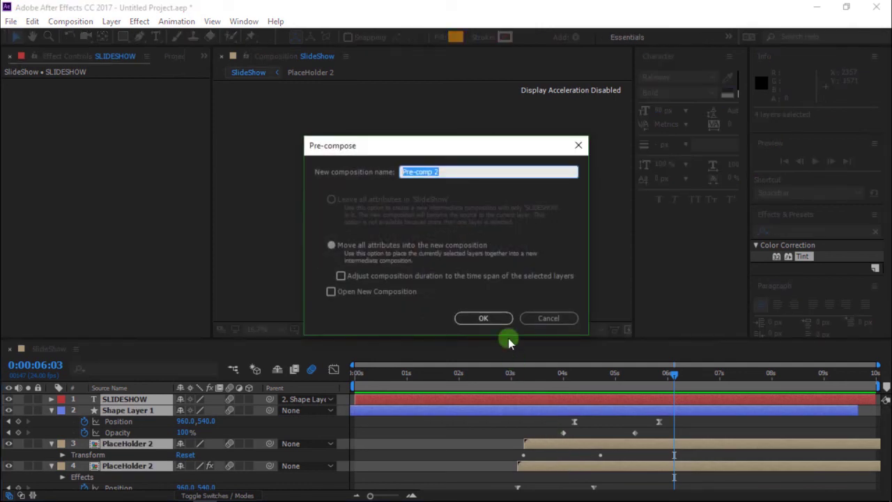
pyautogui.click(494, 321)
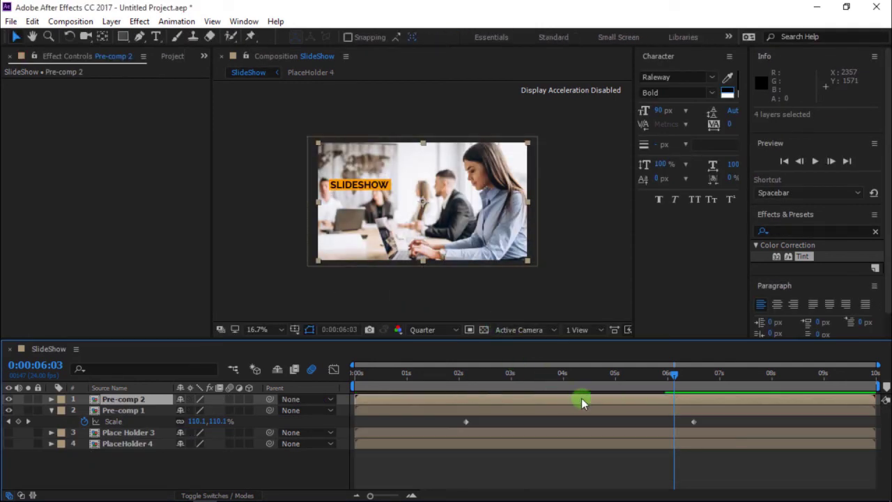
# Keyframe Pre-comp 2's Scale from 100% at 0:00:05:10 to 107% at 0:00:07:15 and preview it from 0:00:04:05.
pyautogui.moveTo(659, 376); pyautogui.dragTo(637, 384)
pyautogui.press('s')
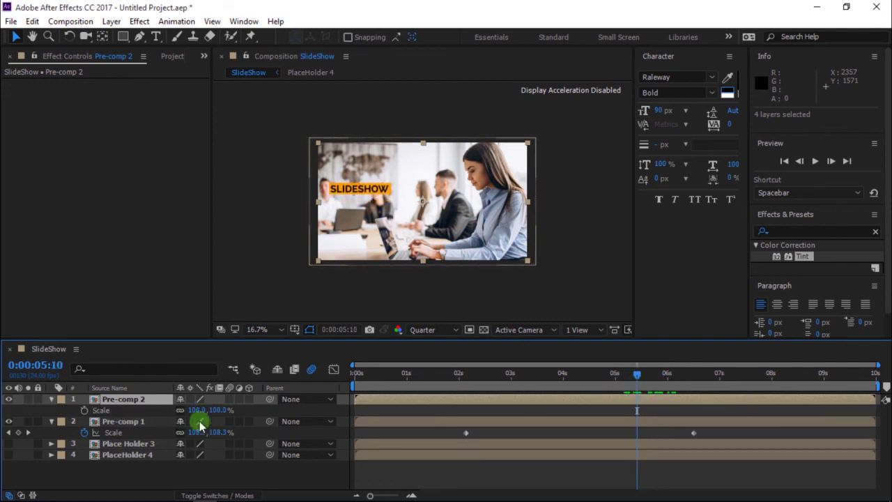
pyautogui.click(83, 410)
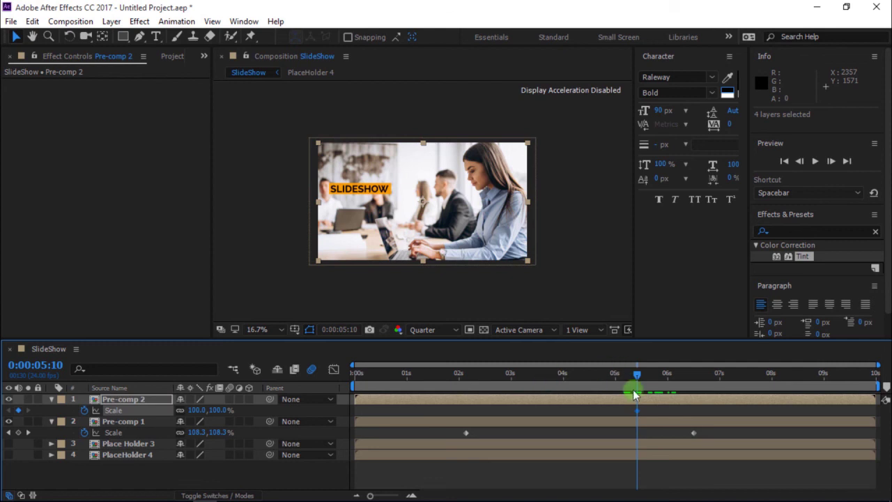
pyautogui.moveTo(636, 385); pyautogui.dragTo(752, 387)
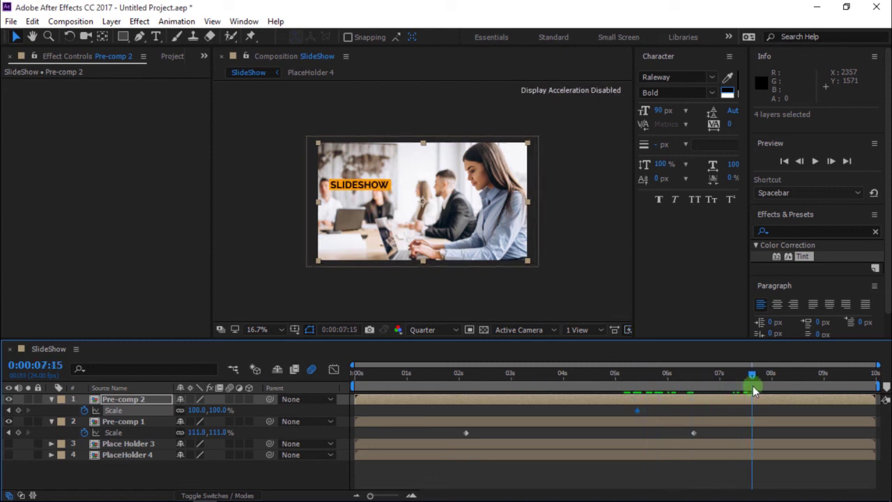
pyautogui.moveTo(216, 410); pyautogui.dragTo(220, 411)
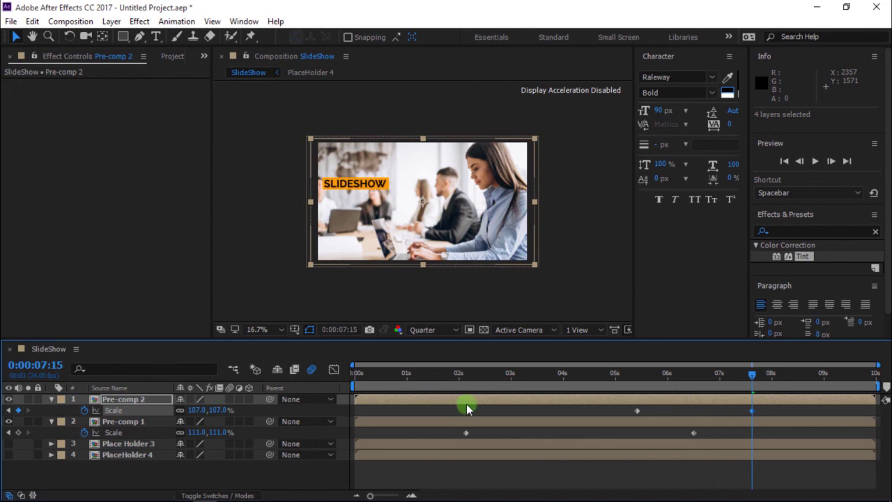
pyautogui.click(573, 377)
pyautogui.press('space')
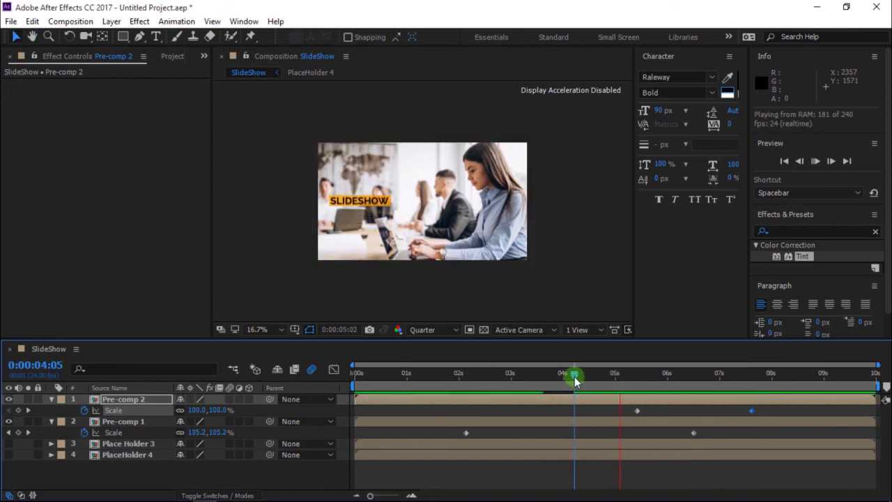
pyautogui.press('space')
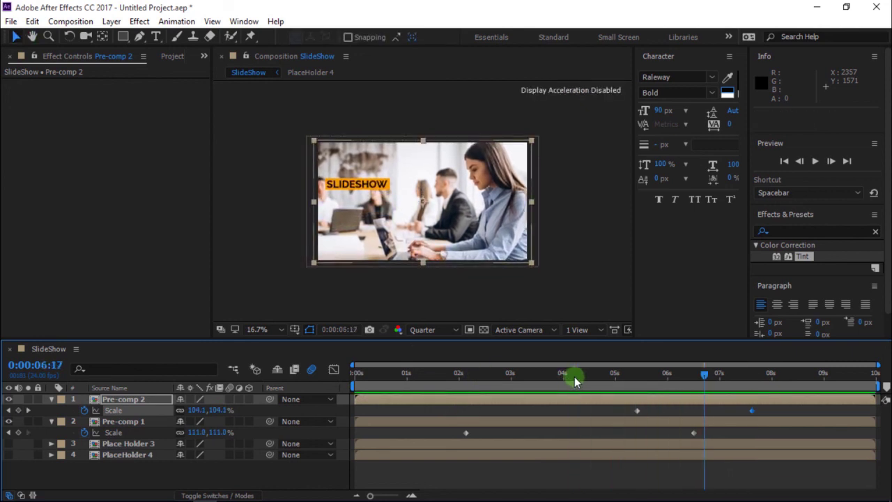
# Move Pre-comp 2's Scale keyframes to 0:00:05:00 and about 8.2 seconds, and preview the zoom from 0:00:04:15.
pyautogui.moveTo(636, 412); pyautogui.dragTo(616, 410)
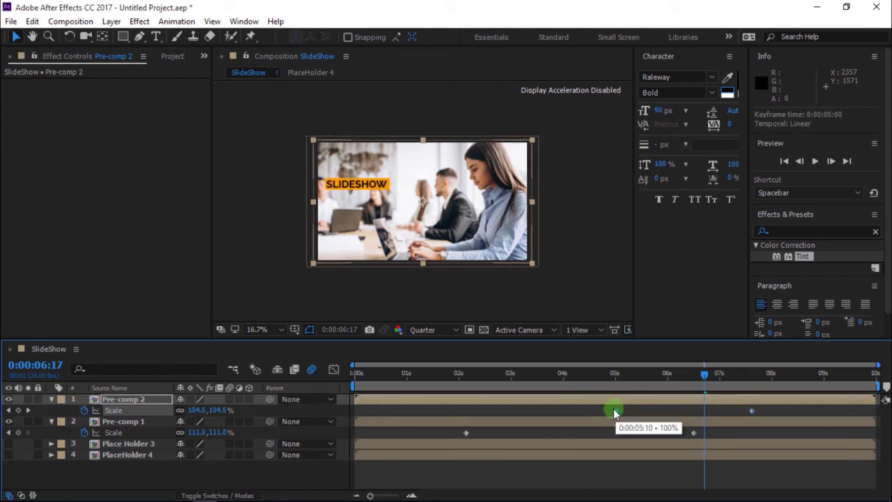
pyautogui.moveTo(751, 414); pyautogui.dragTo(780, 411)
pyautogui.click(614, 375)
pyautogui.click(593, 374)
pyautogui.press('space')
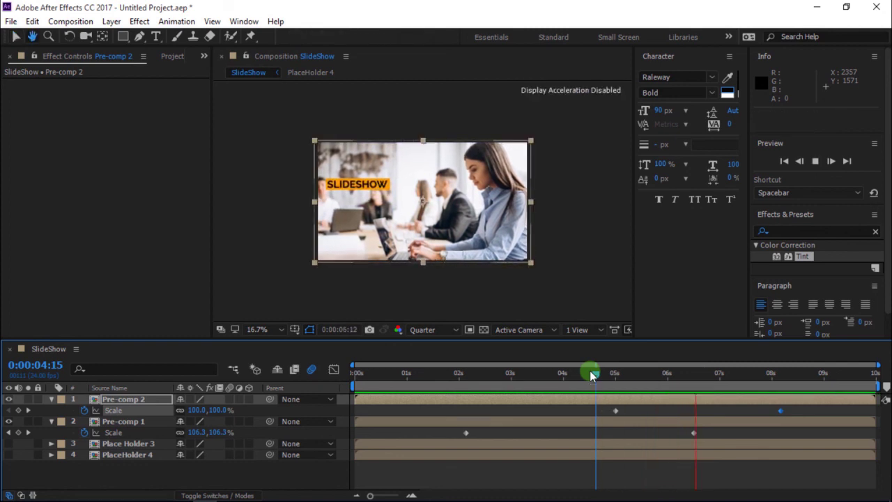
pyautogui.press('space')
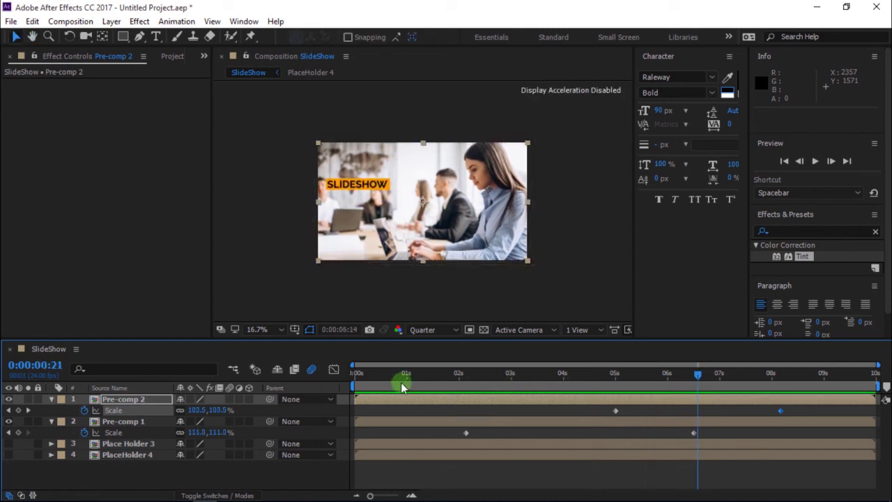
# Preview the slideshow from the beginning and shift the Pre-comp 2 layer to start at about 0.6 seconds.
pyautogui.moveTo(402, 386); pyautogui.dragTo(354, 392)
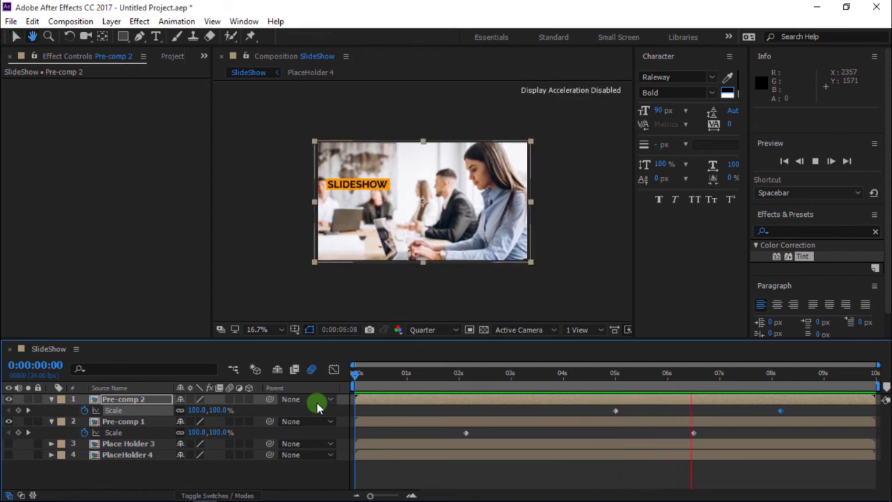
pyautogui.moveTo(412, 402); pyautogui.dragTo(442, 401)
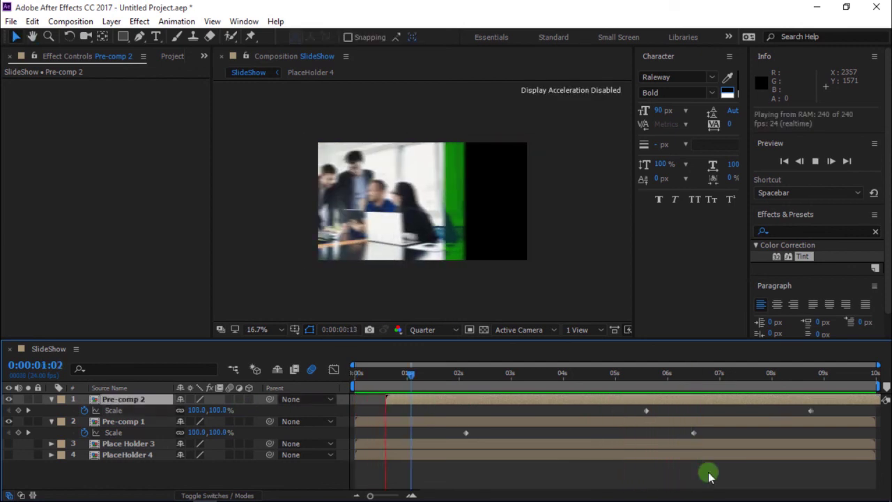